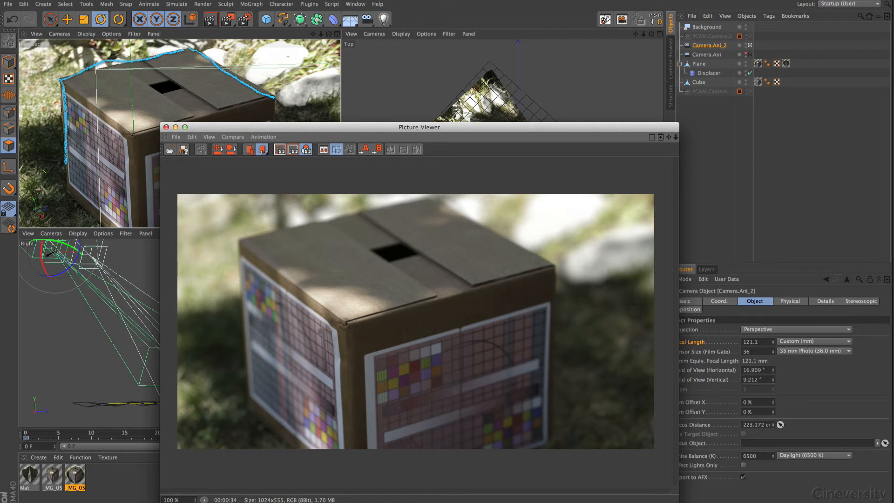
mouse_move(265, 72)
left_mouse_down()
mouse_move(308, 63)
mouse_move(332, 97)
left_mouse_up()
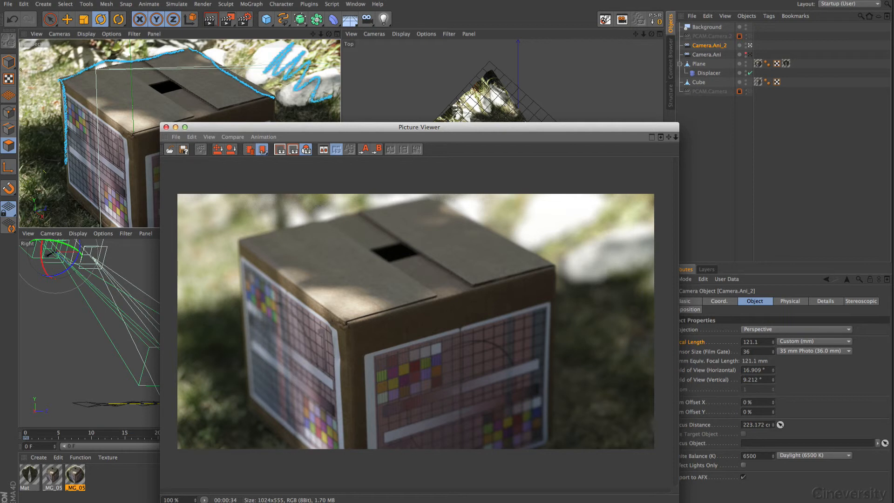
left_click_drag(25, 48, 57, 84)
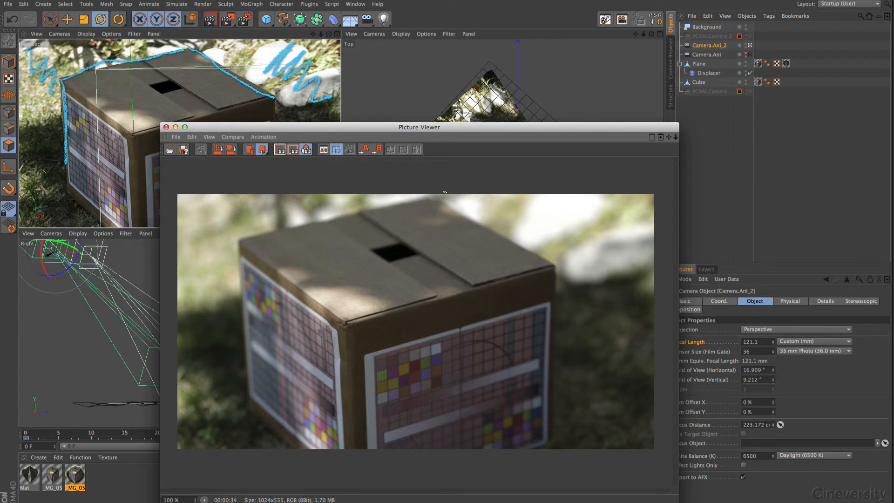
left_click_drag(454, 177, 474, 174)
left_click_drag(442, 205, 463, 216)
key("super+z")
left_click_drag(351, 318, 378, 312)
key("super+z")
left_click_drag(342, 321, 350, 325)
left_click_drag(373, 266, 387, 272)
mouse_move(352, 309)
left_mouse_down()
mouse_move(418, 233)
mouse_move(431, 201)
mouse_move(396, 209)
mouse_move(435, 206)
left_mouse_up()
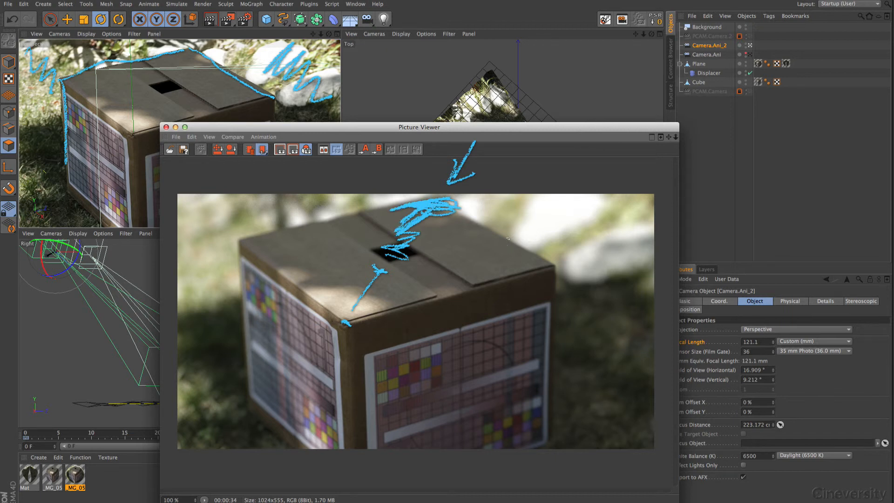
key("super+a")
key("Delete")
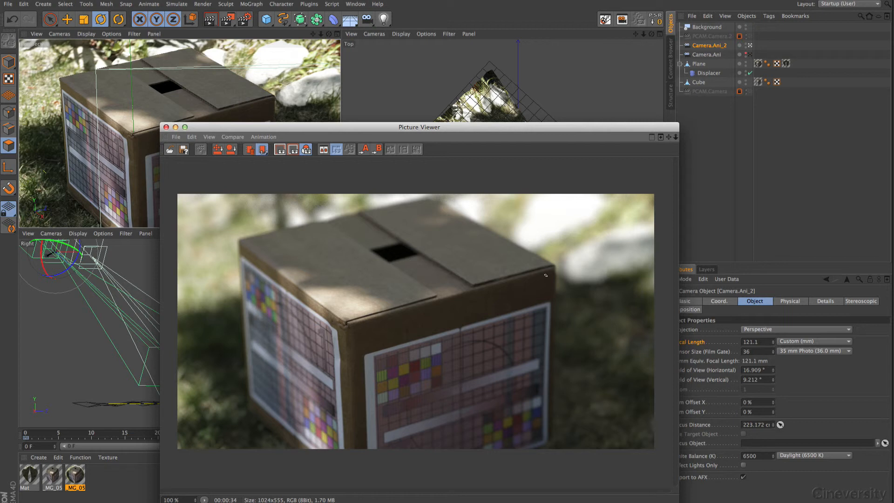
left_click_drag(435, 200, 550, 262)
left_click_drag(255, 236, 414, 202)
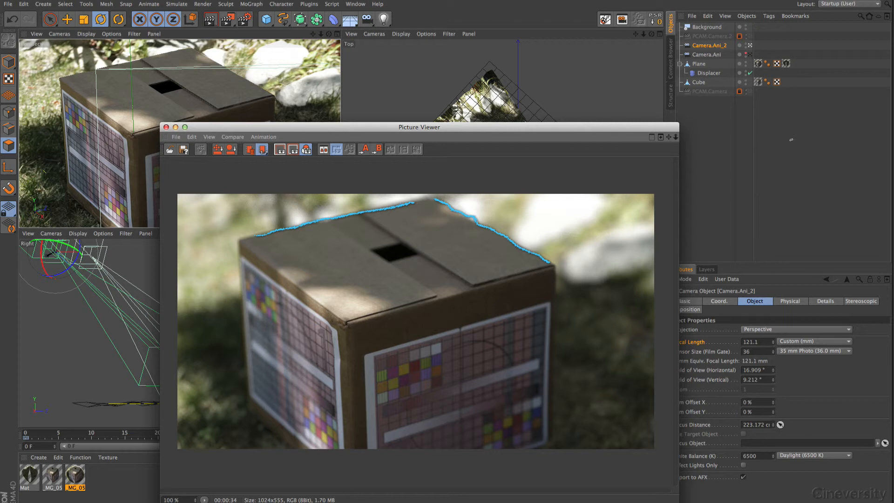
left_click_drag(774, 235, 781, 233)
mouse_move(787, 116)
left_mouse_down()
mouse_move(776, 115)
mouse_move(757, 148)
mouse_move(797, 147)
mouse_move(779, 126)
left_mouse_up()
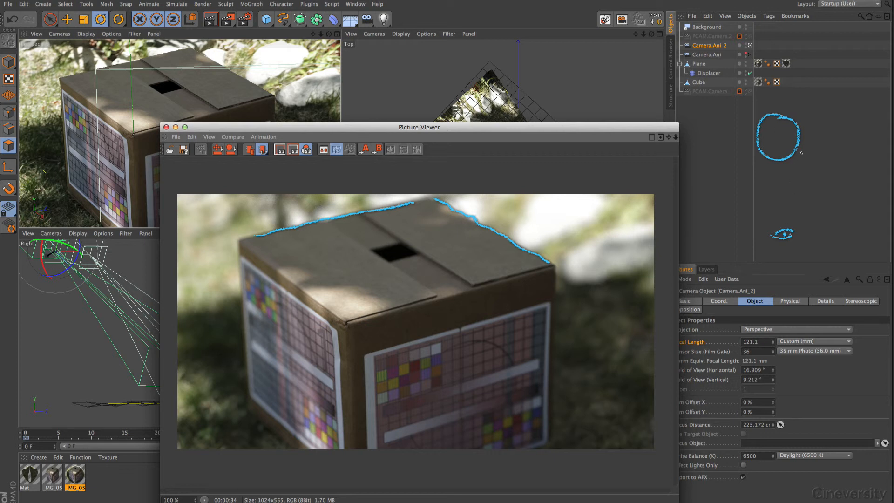
left_click_drag(802, 115, 788, 231)
left_click_drag(794, 138, 805, 138)
mouse_move(793, 92)
left_mouse_down()
mouse_move(819, 101)
mouse_move(800, 142)
left_mouse_up()
mouse_move(805, 100)
left_mouse_down()
mouse_move(793, 152)
mouse_move(797, 122)
mouse_move(851, 109)
left_mouse_up()
mouse_move(802, 137)
left_mouse_down()
mouse_move(821, 121)
mouse_move(830, 128)
left_mouse_up()
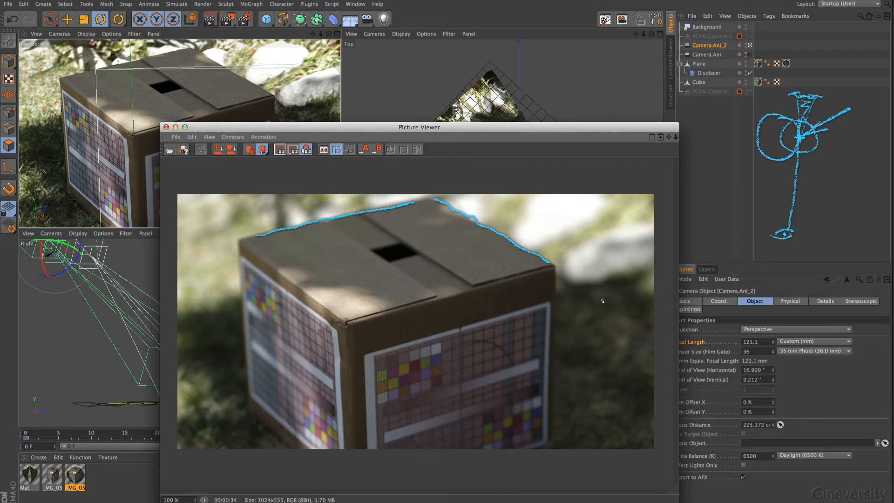
Switch to Bridge and examine the box edges in the _MG_0562.CR2 preview at 100% magnification with the loupe.
key("super+Tab")
key("super+Tab")
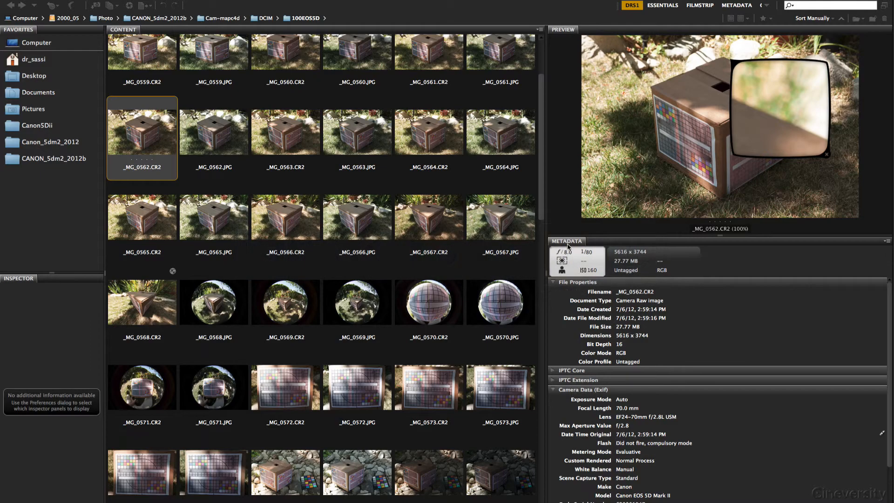
mouse_move(734, 63)
left_mouse_down()
mouse_move(719, 125)
mouse_move(780, 83)
mouse_move(748, 55)
mouse_move(724, 59)
left_mouse_up()
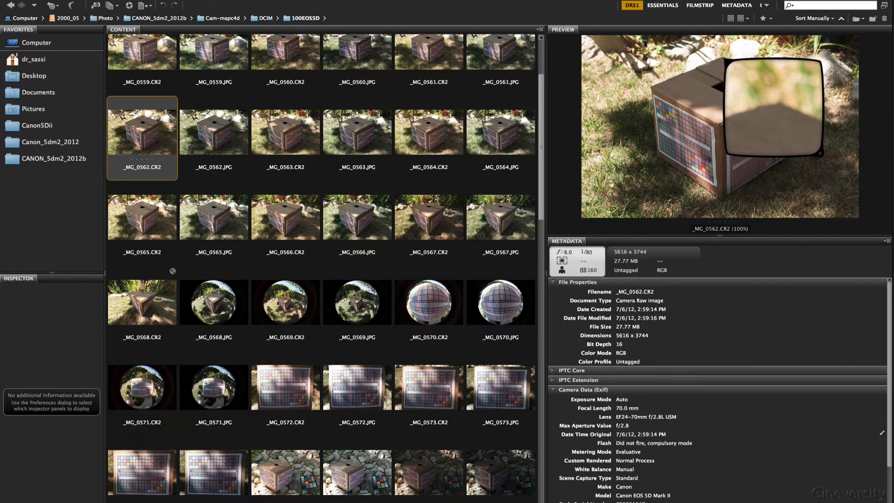
left_click_drag(725, 59, 658, 85)
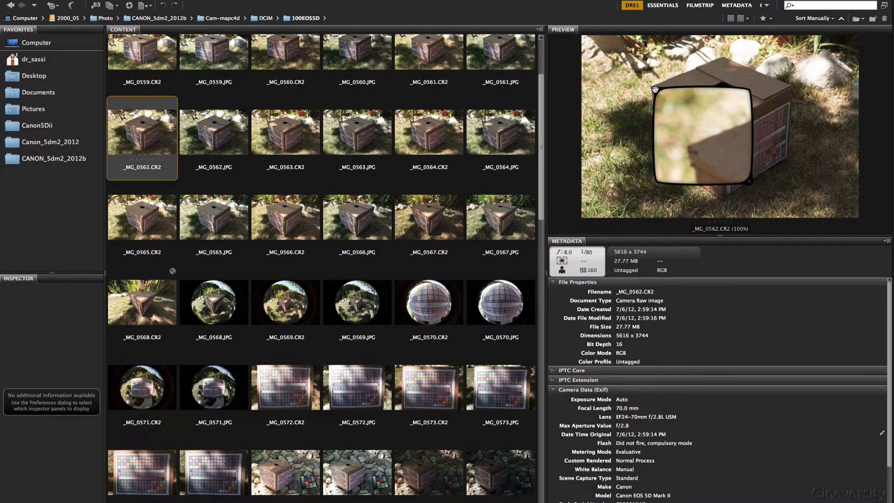
left_click_drag(655, 89, 724, 58)
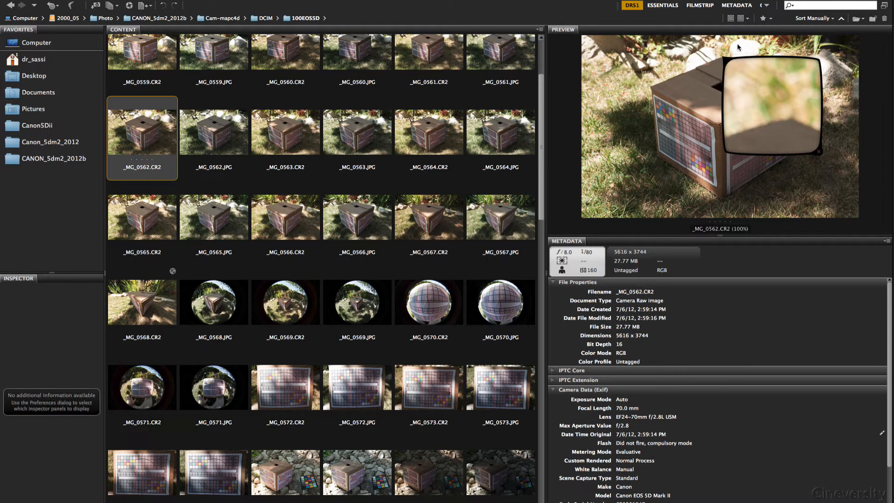
left_click_drag(727, 62, 723, 124)
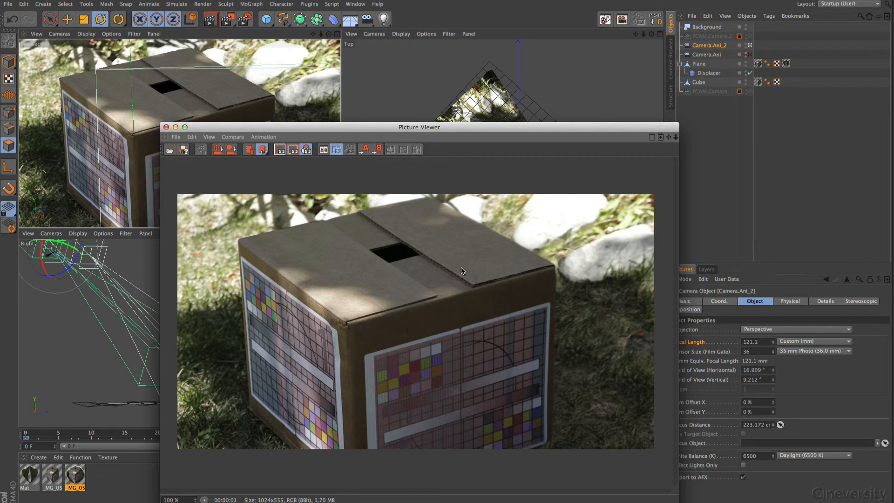
Switch to Photoshop and bring alpha3.jpg forward through its history past Flatten Image to the final Curves state.
left_click(430, 285)
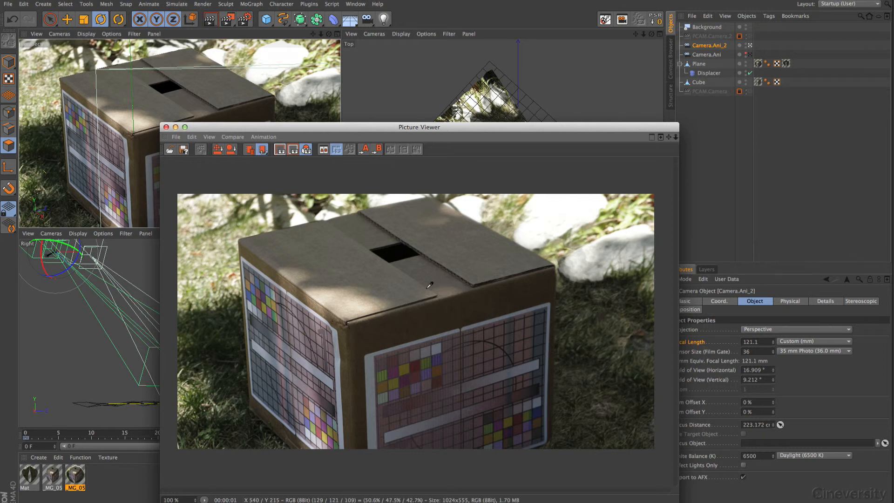
key("super+Tab")
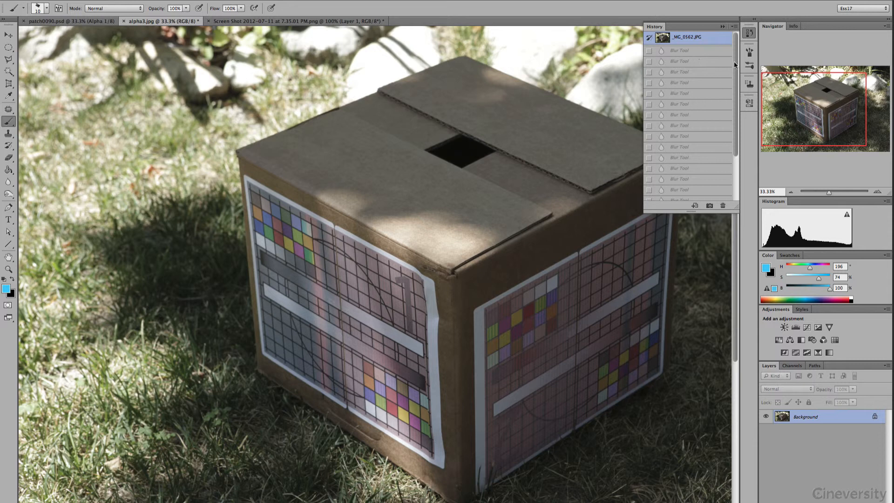
left_click_drag(734, 61, 733, 132)
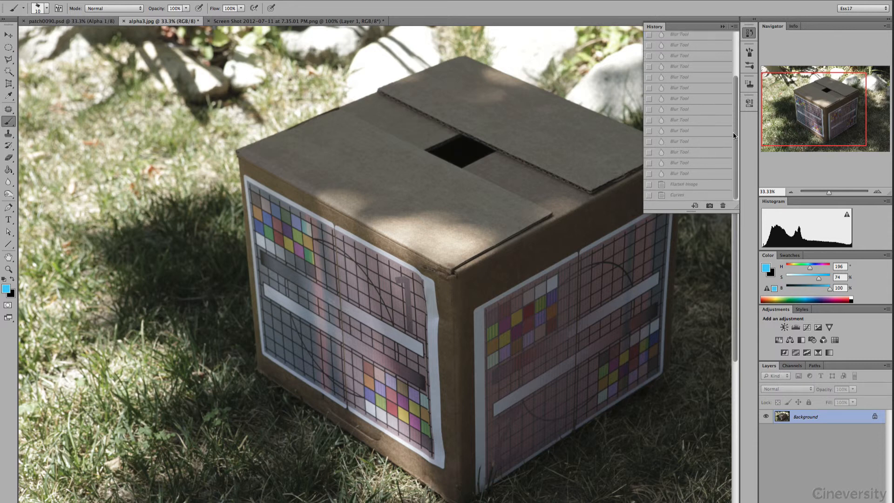
left_click(682, 175)
left_click(680, 186)
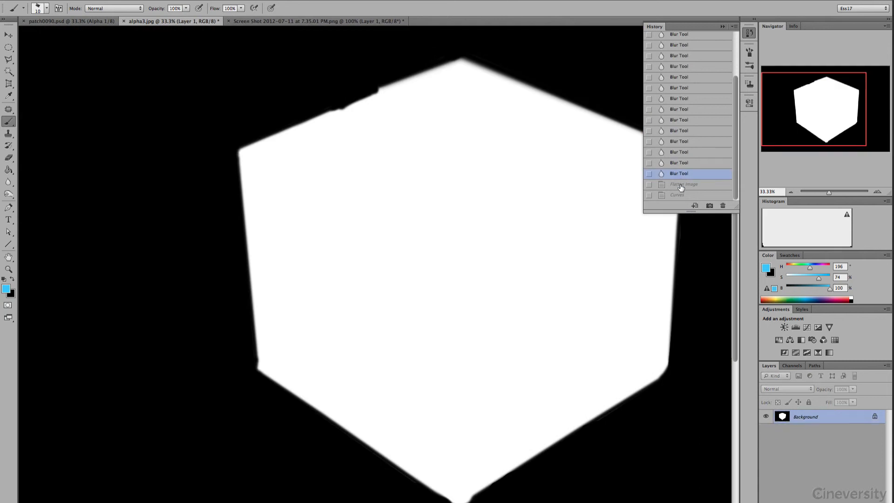
left_click(684, 177)
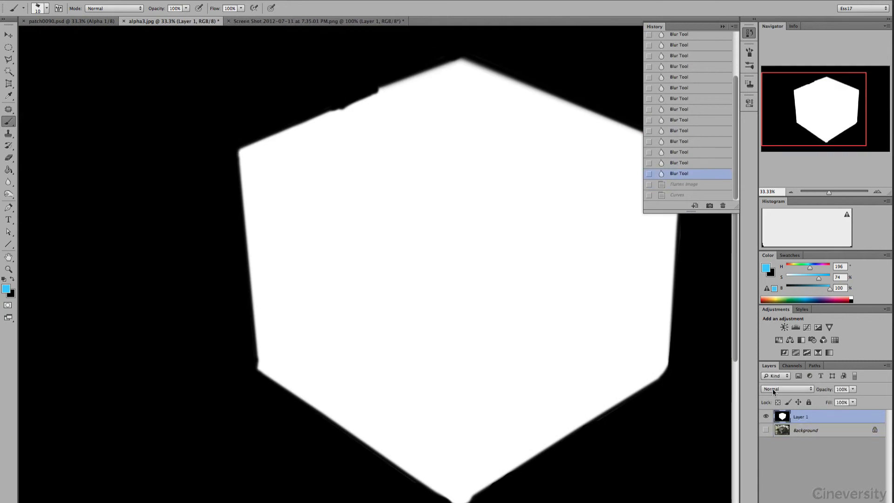
left_click(684, 185)
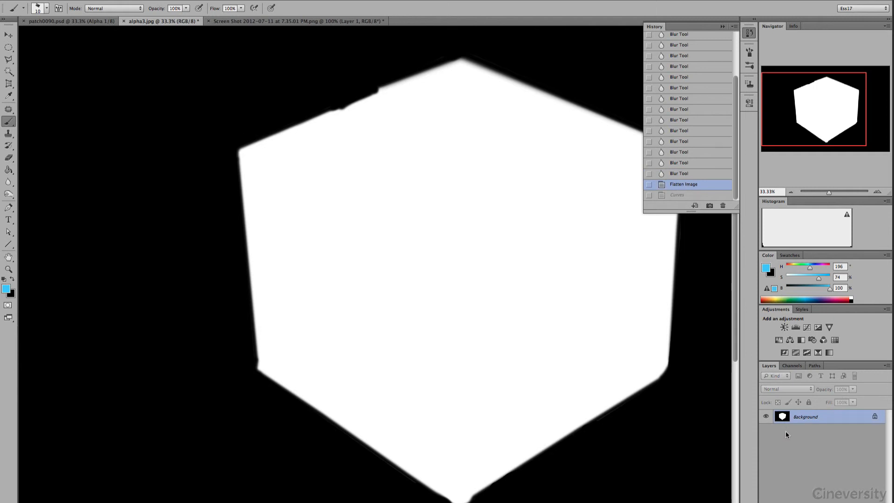
left_click(675, 195)
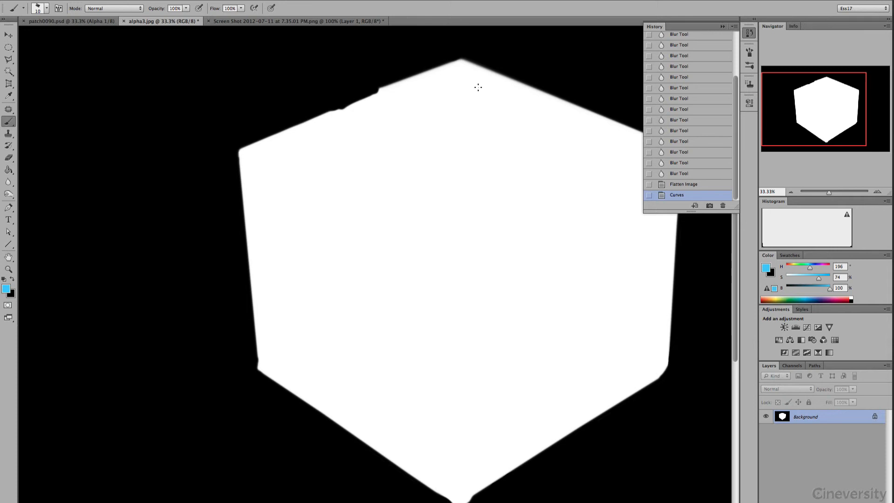
Create a 512 x 512 pixel, 16-bit grayscale document with a white background and fill it with a horizontal white-to-black gradient.
left_click(80, 1)
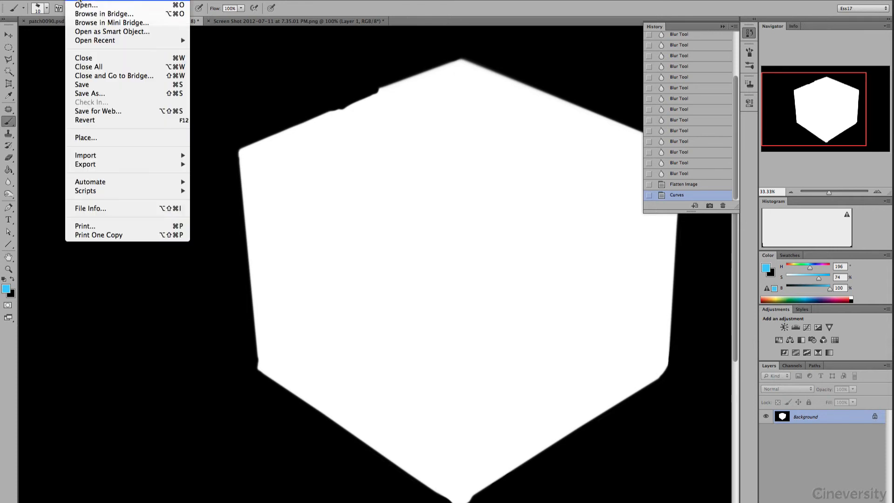
left_click(81, 1)
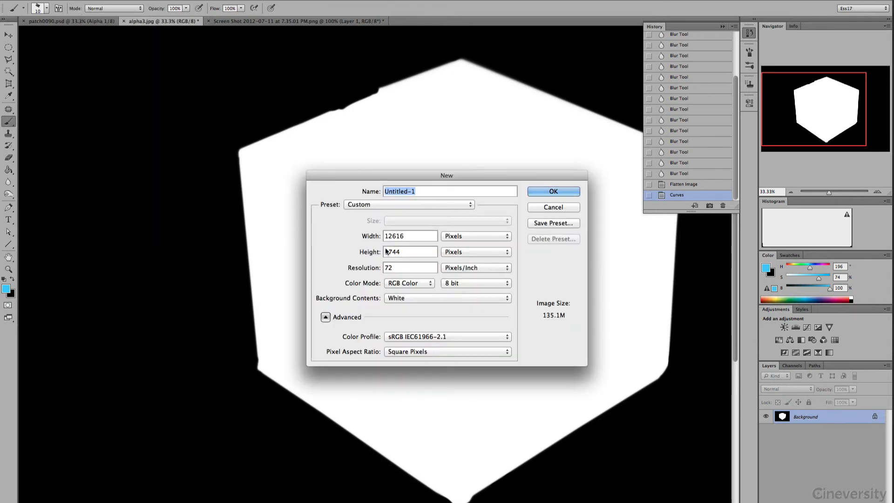
key("Tab")
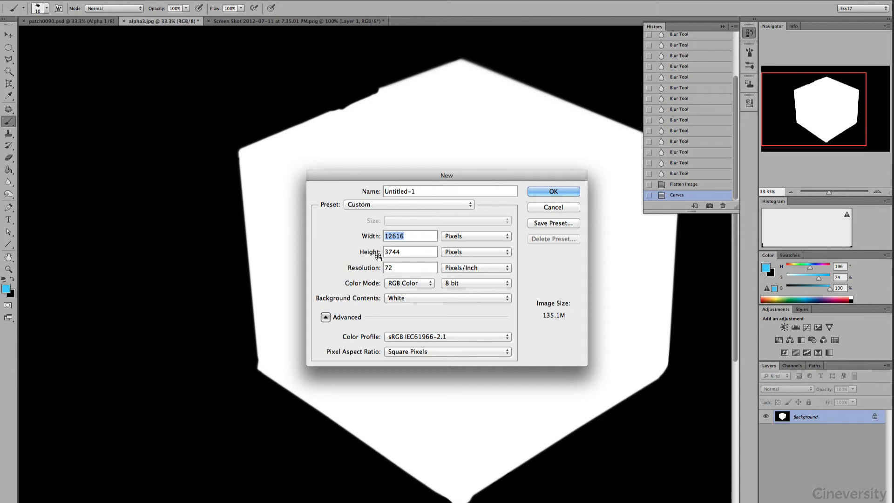
type("512")
double_click(411, 246)
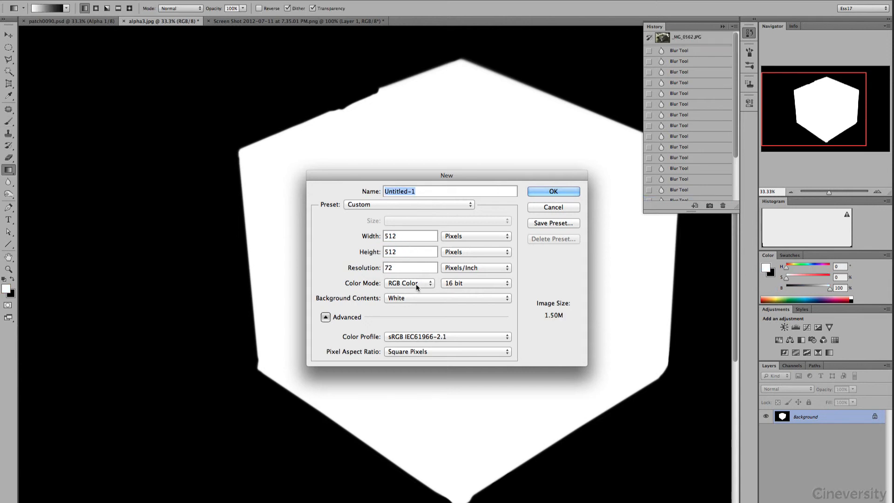
left_click(416, 284)
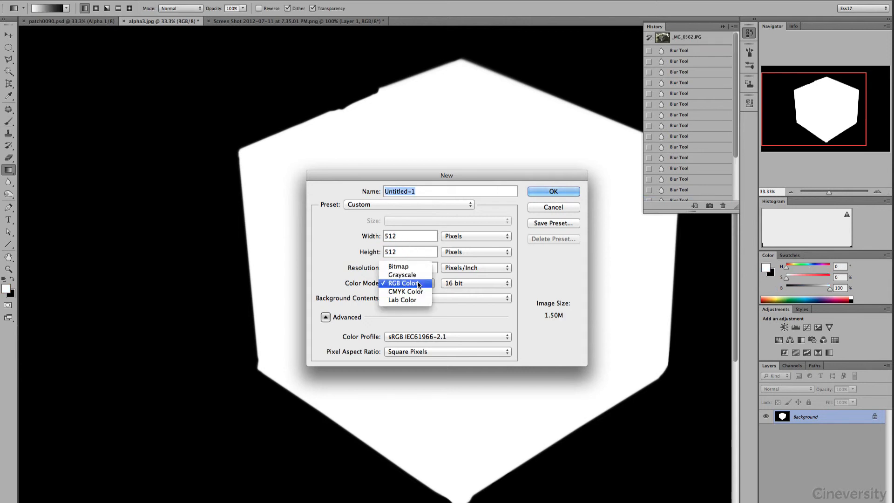
left_click(419, 275)
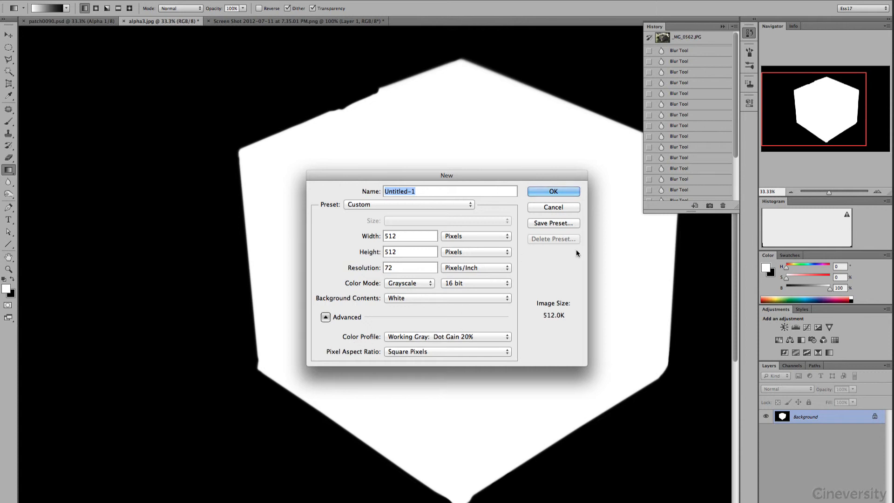
left_click(554, 194)
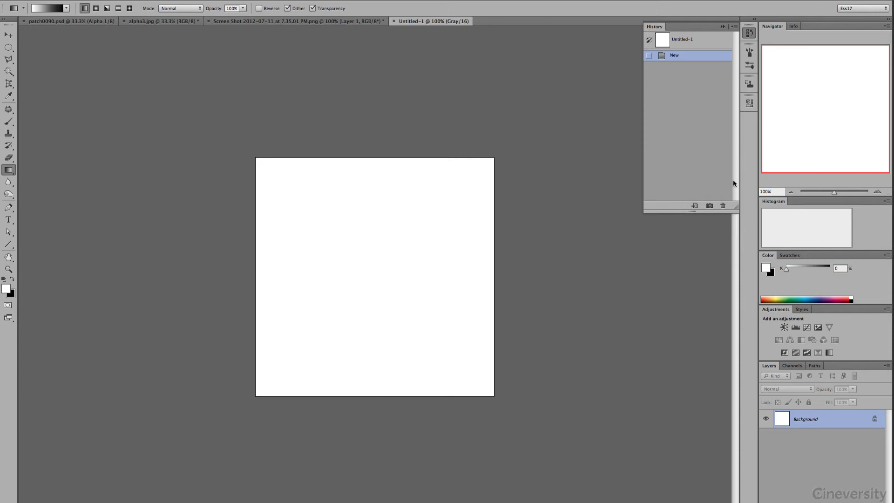
key("ctrl+0")
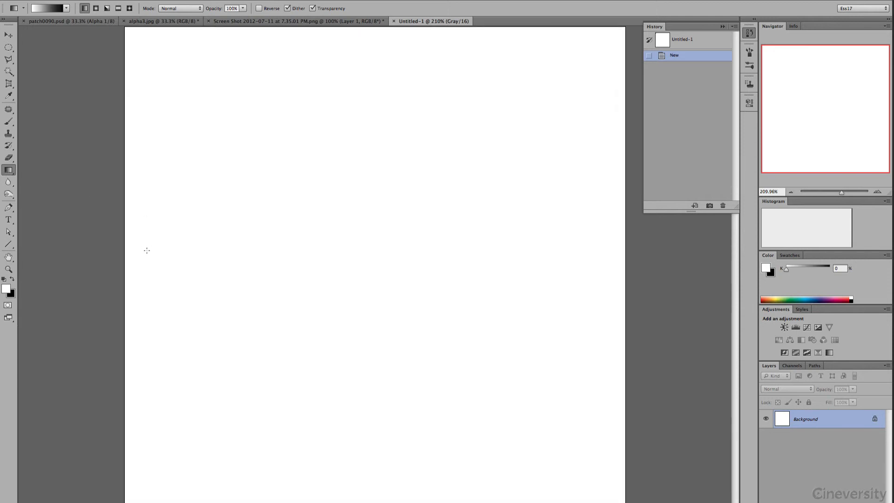
left_click_drag(129, 255, 602, 254)
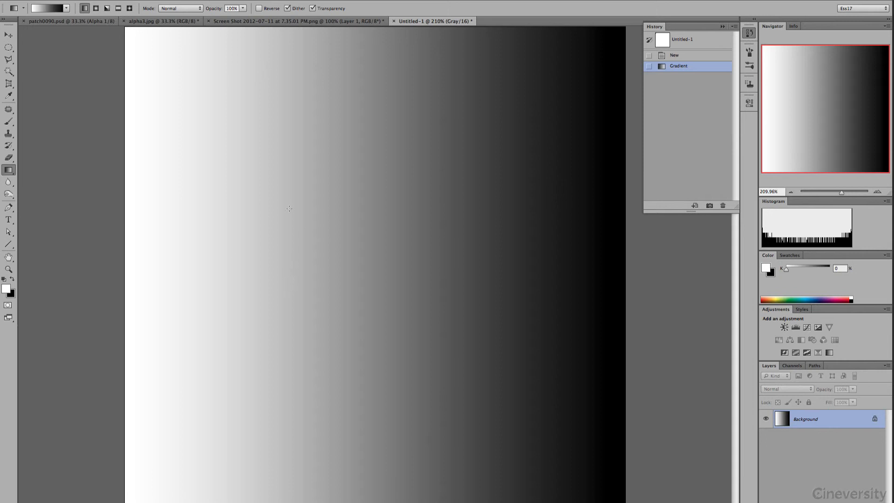
Paint a diagonal black stroke over the gradient's light area with a soft 60 px brush, and revert to the Gradient history state.
left_click(9, 122)
left_click(45, 119)
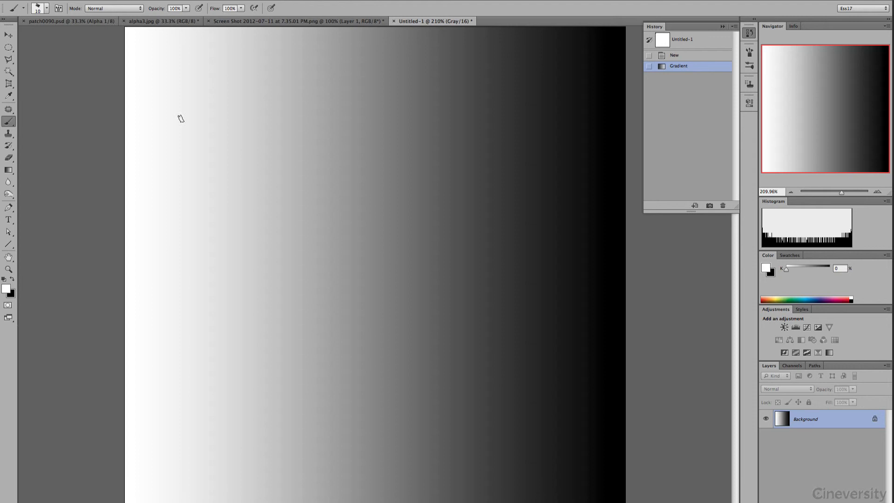
left_click(37, 12)
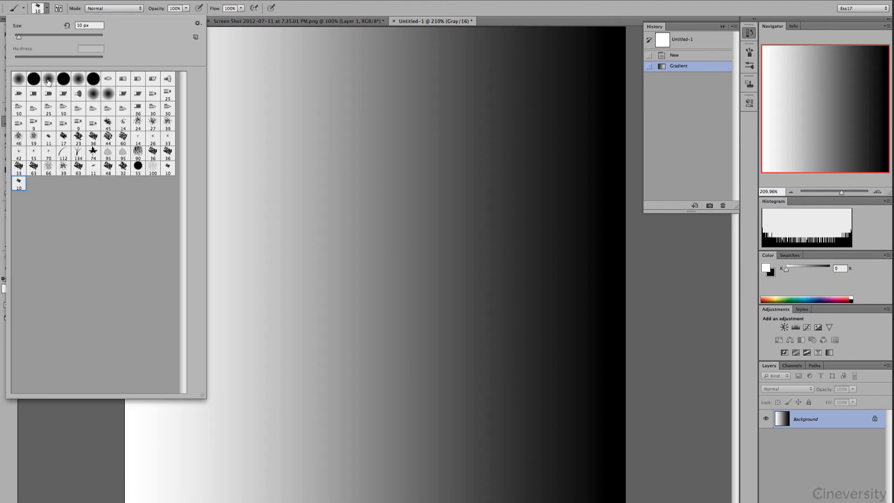
left_click(79, 79)
left_click(39, 11)
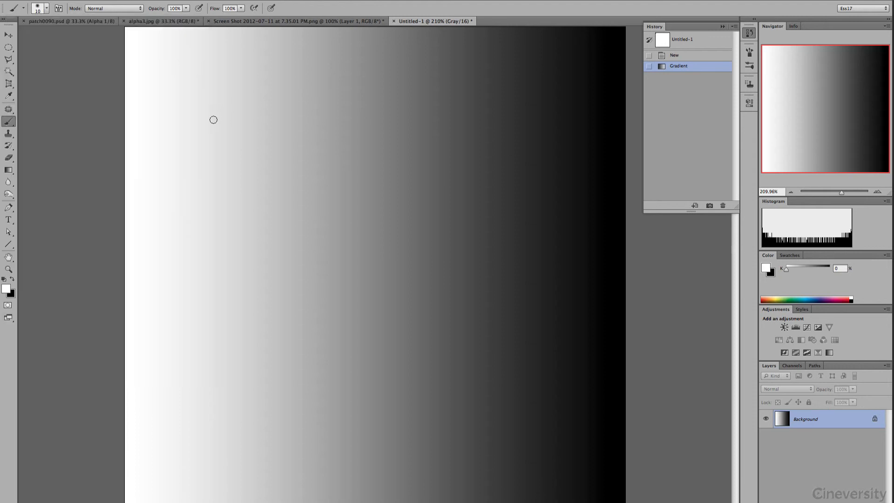
left_click_drag(201, 122, 230, 130, "ctrl+alt")
left_click_drag(181, 150, 293, 71)
key("x")
mouse_move(196, 176)
left_mouse_down()
mouse_move(269, 90)
mouse_move(291, 79)
left_mouse_up()
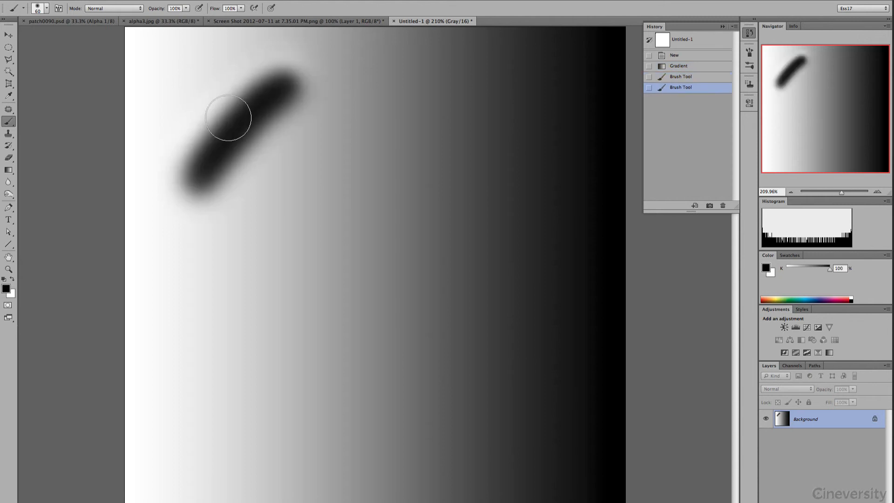
left_click(8, 34)
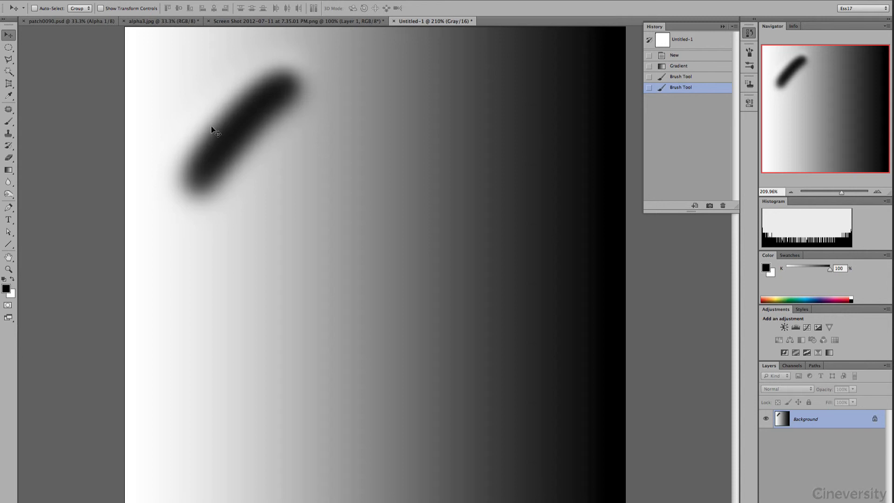
left_click(689, 66)
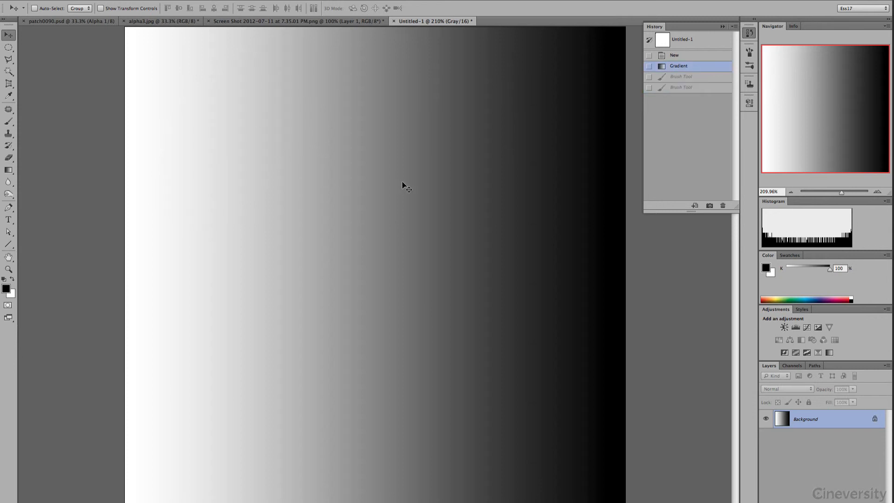
Open a Curves adjustment on the gradient and shape an S-curve with points at input 68, output 79 and input 40, output 31.
left_click(115, 0)
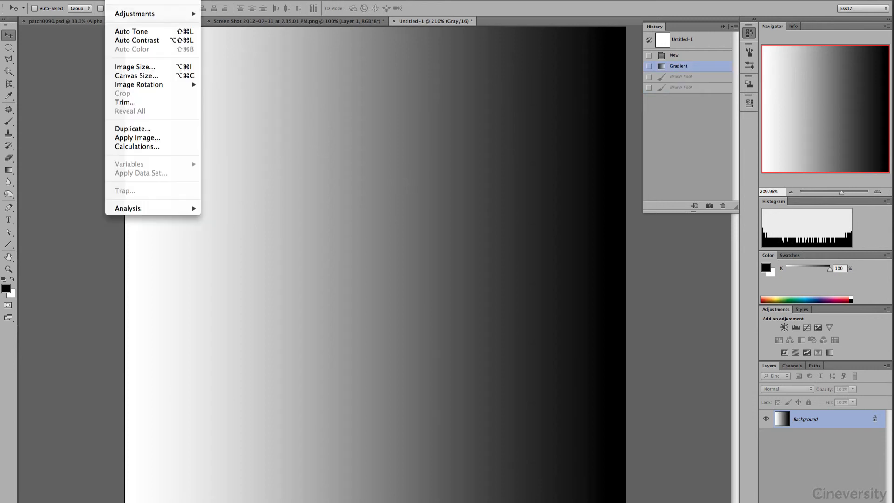
mouse_move(117, 1)
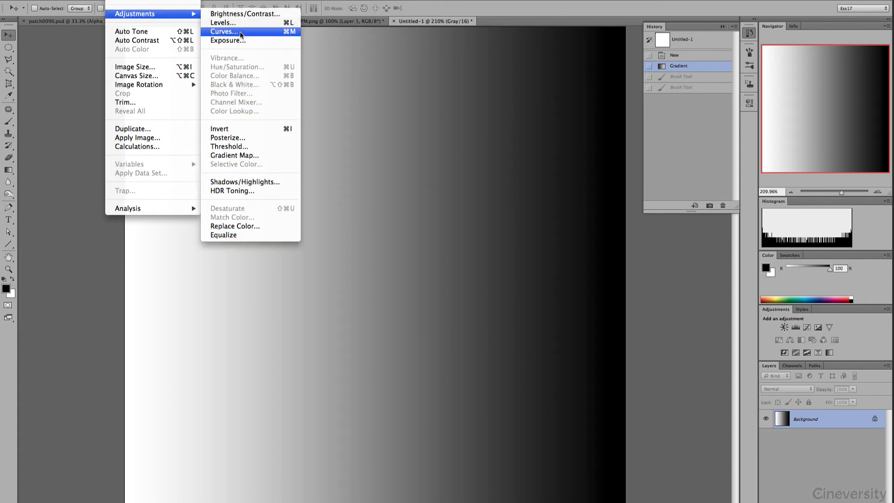
left_click(241, 35)
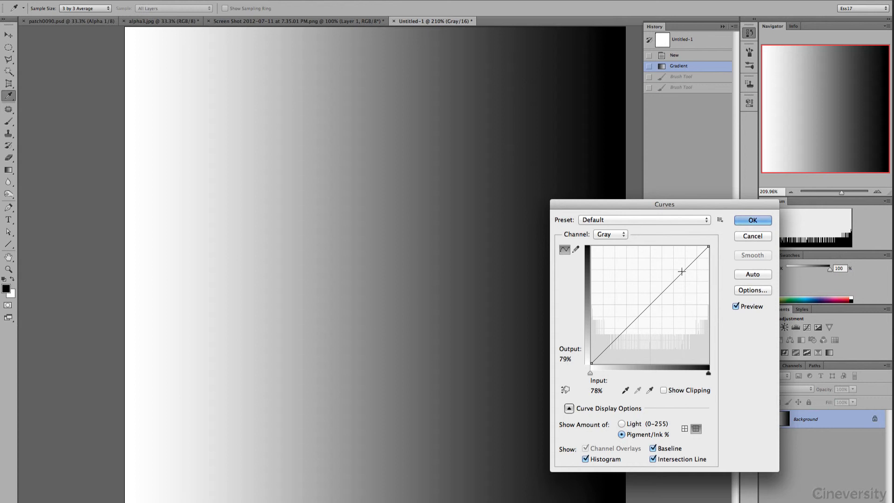
left_click_drag(680, 271, 671, 271)
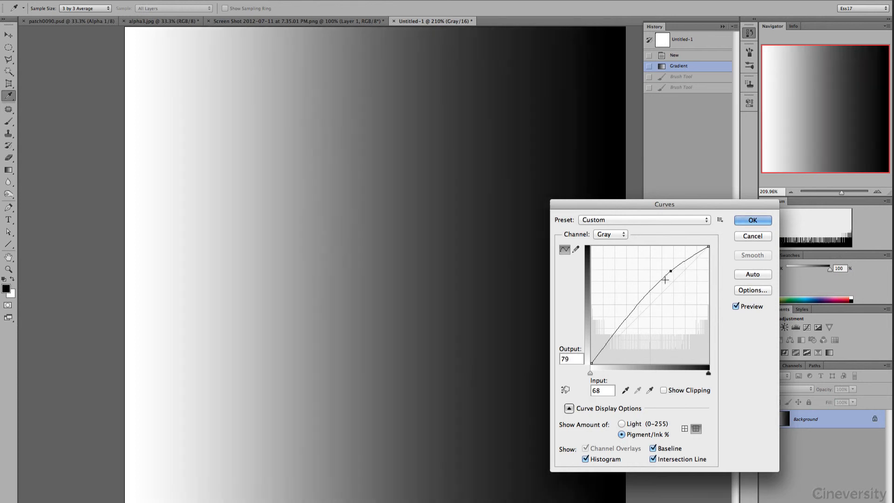
left_click_drag(635, 309, 637, 326)
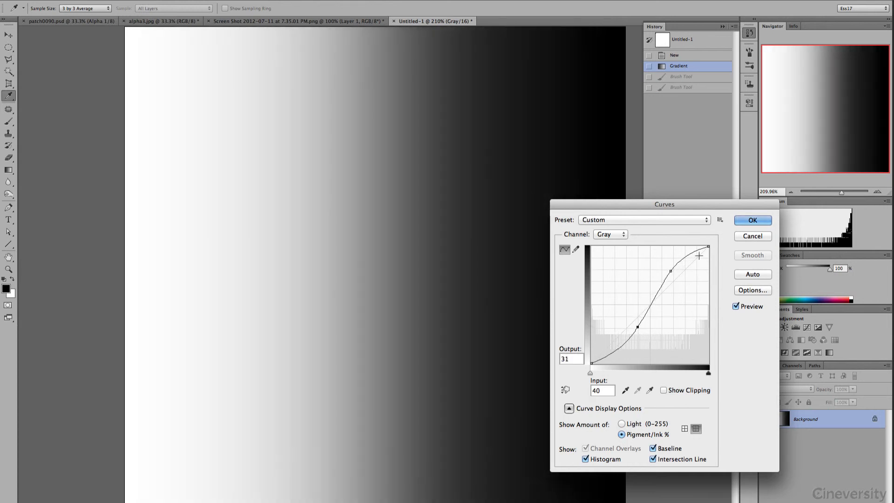
Steepen the gradient's curve by moving its endpoints inward to inputs 26 and 56 and removing both inner points.
left_click_drag(708, 246, 684, 247)
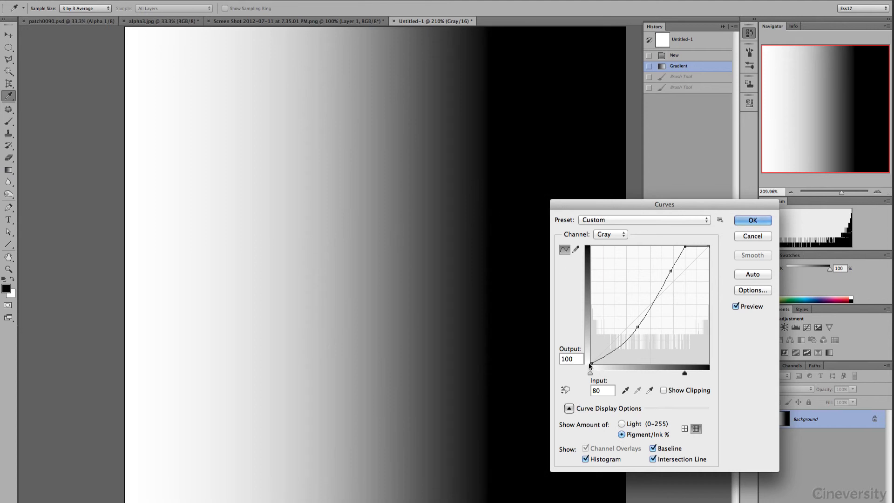
left_click_drag(590, 363, 622, 363)
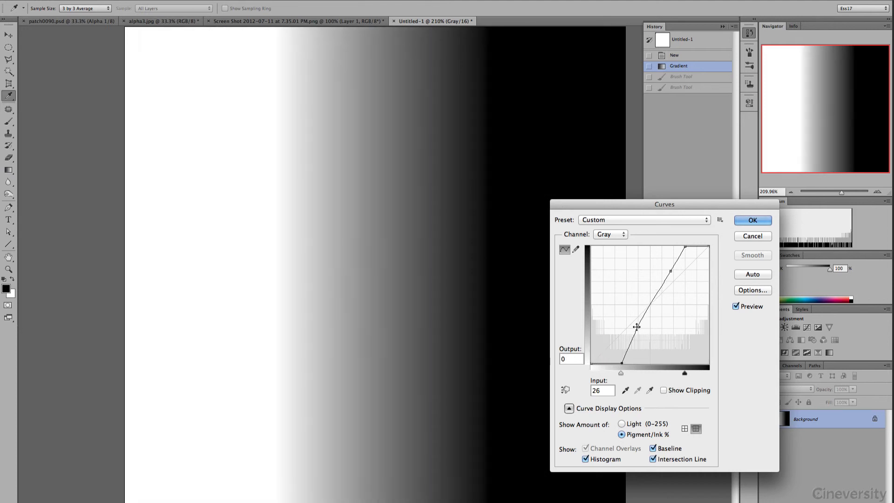
left_click_drag(636, 327, 629, 237)
left_click_drag(671, 272, 657, 247)
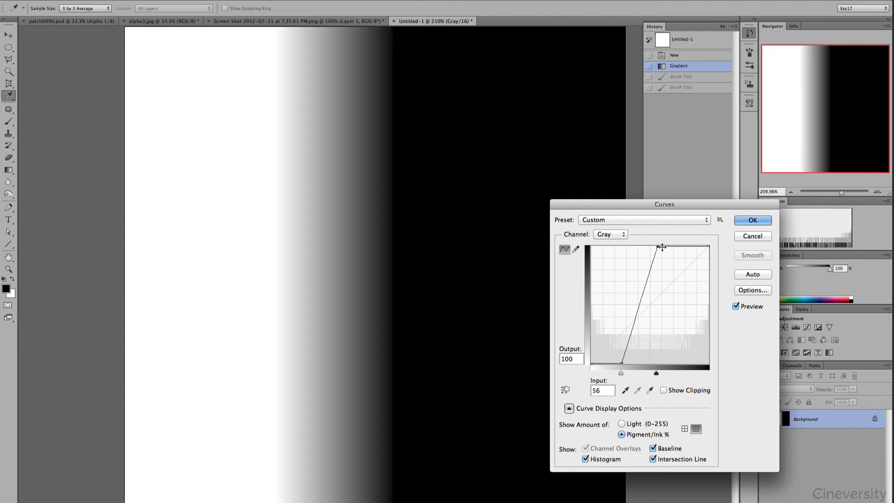
Shift the straight curve's endpoints across different tonal ranges, finishing with the white end at input 21 and the black end at input 81.
left_click_drag(657, 247, 692, 246)
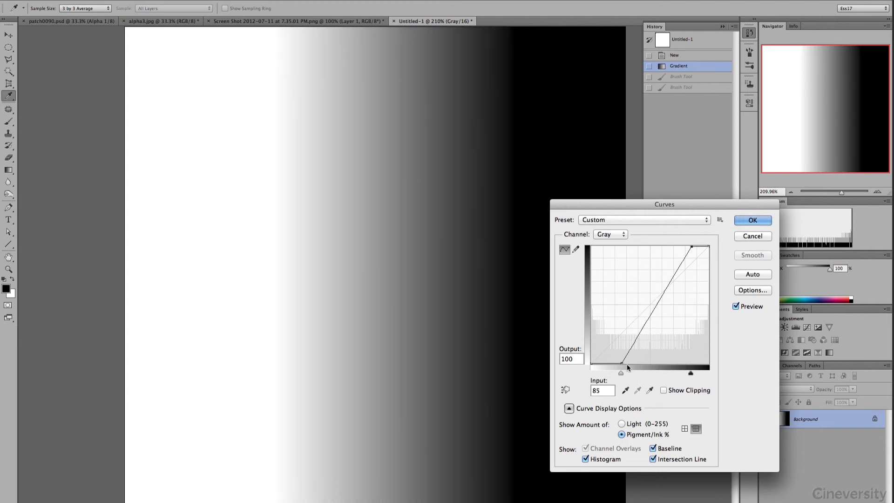
left_click_drag(622, 363, 669, 363)
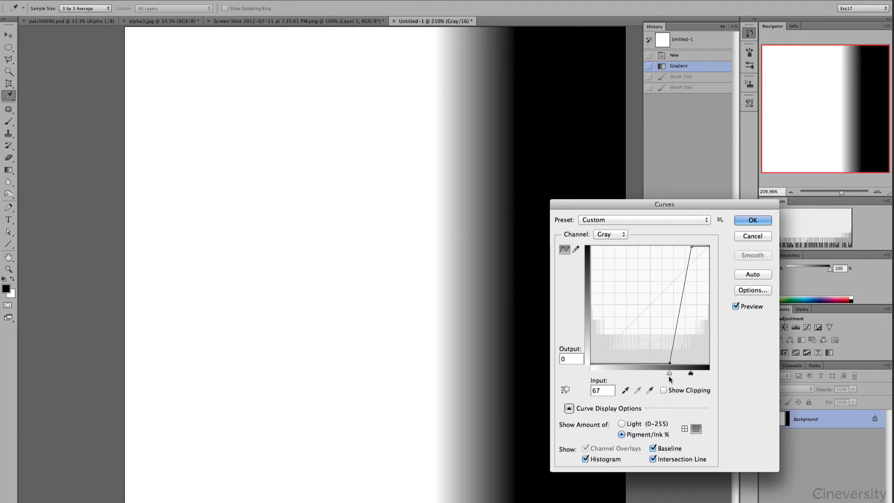
mouse_move(669, 373)
left_mouse_down()
mouse_move(630, 373)
mouse_move(690, 373)
mouse_move(651, 377)
left_mouse_up()
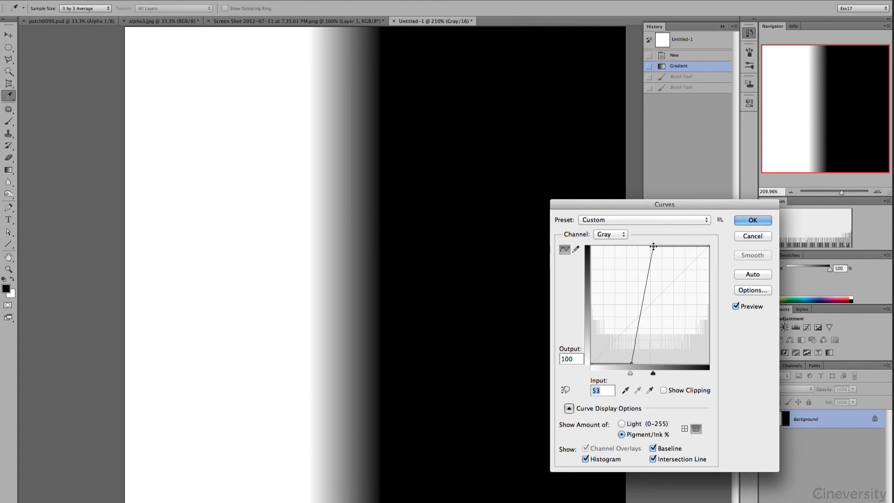
left_click_drag(653, 245, 686, 247)
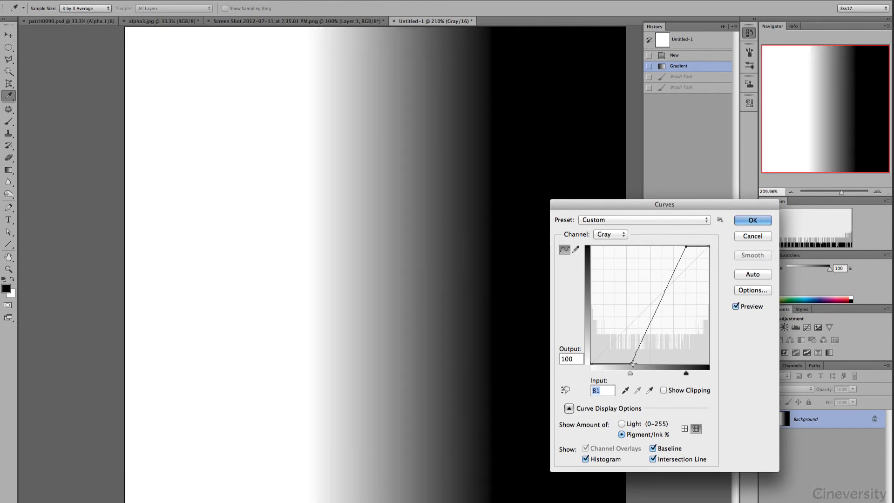
left_click_drag(631, 363, 616, 364)
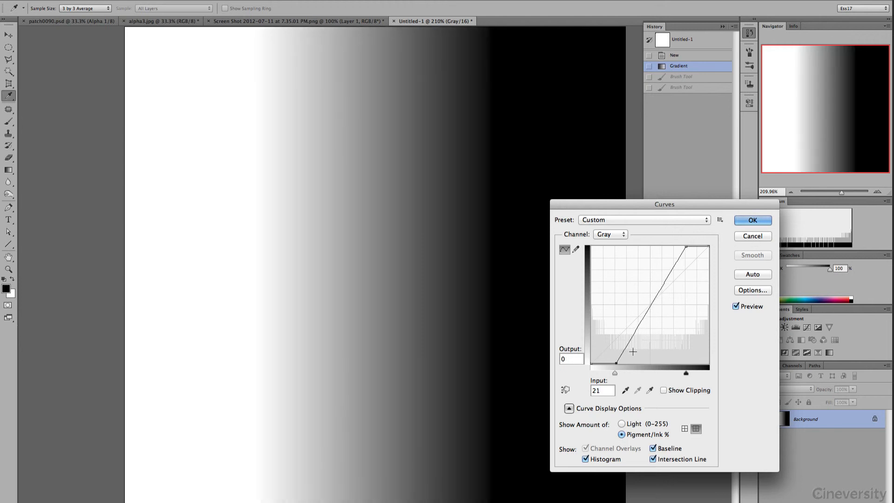
Bend the curve through input 57, output 37, try on-image adjustments of the gradient's tones, and cancel the Curves adjustment.
left_click_drag(653, 300, 659, 321)
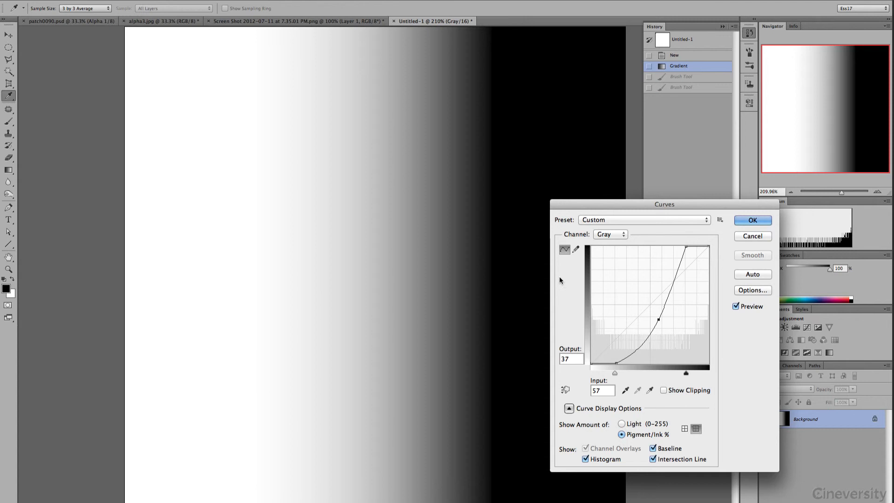
left_click(565, 389)
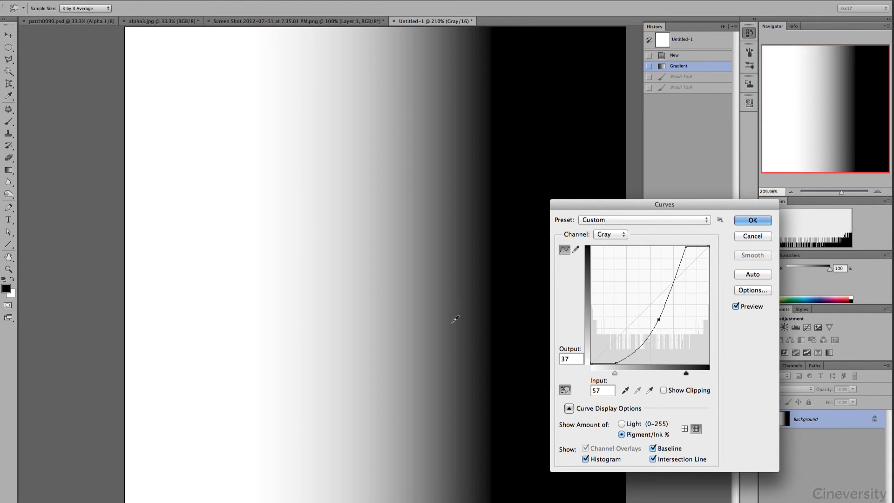
left_click_drag(457, 323, 490, 314)
left_click_drag(396, 333, 396, 340)
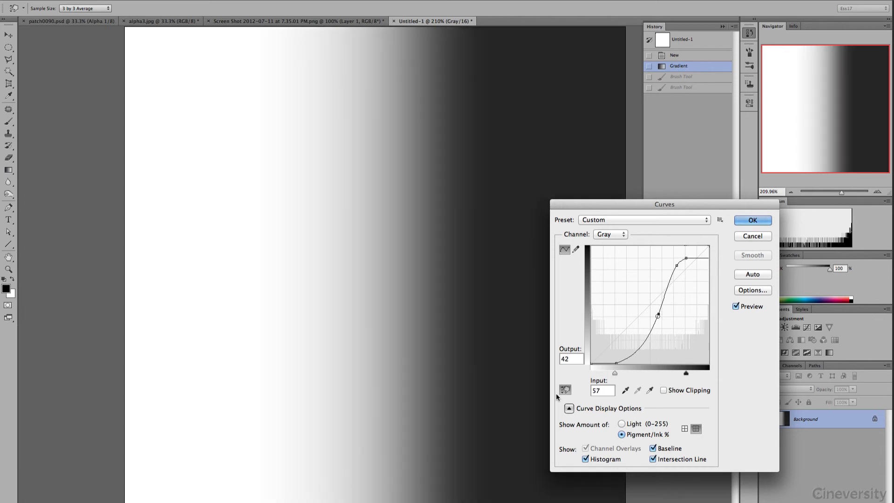
left_click(751, 236)
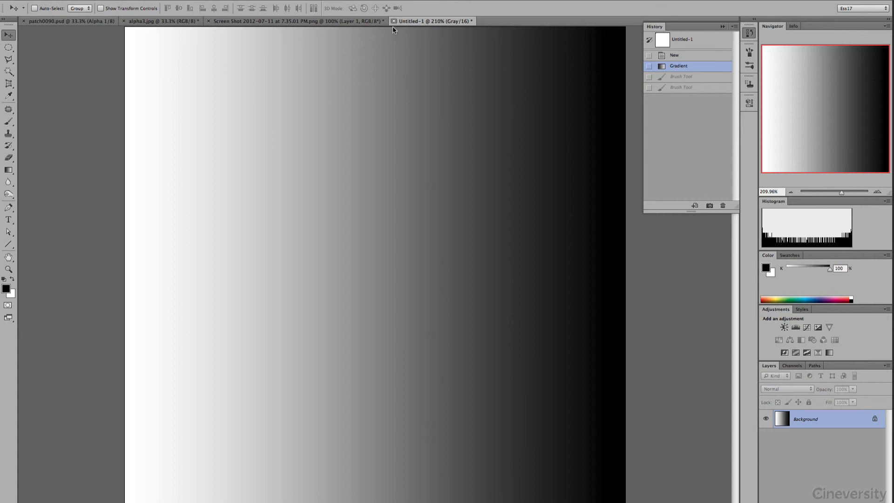
Close the untitled gradient document without saving and review alpha3.jpg's history down to its final Curves state.
left_click(414, 167)
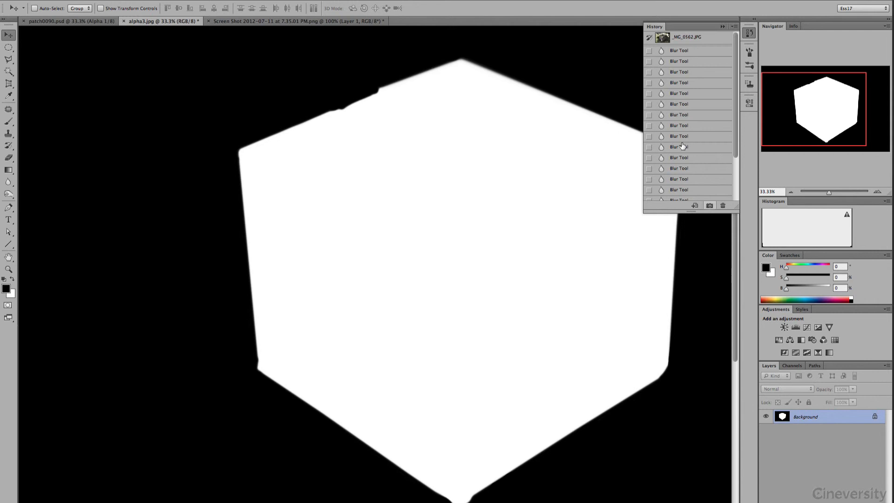
left_click_drag(736, 144, 720, 199)
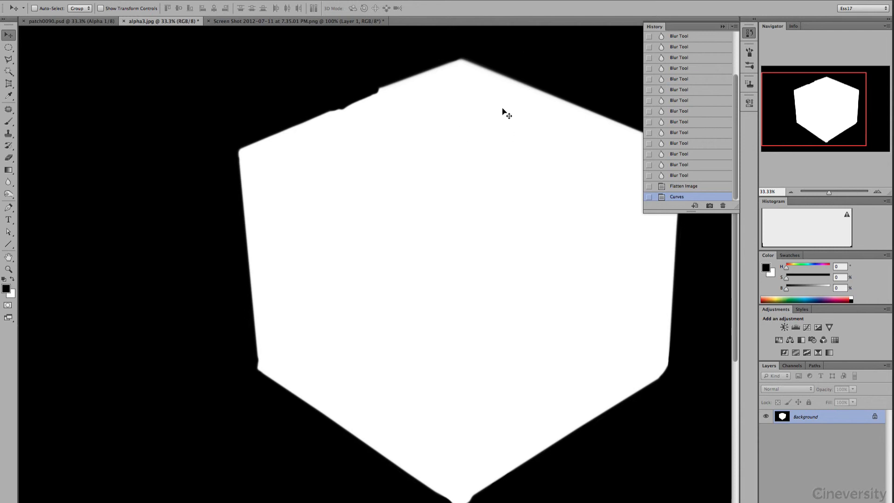
Switch to Cinema 4D and open the Alpha channel settings of the _MG_0562 material that uses alpha3.jpg.
key("super+Tab")
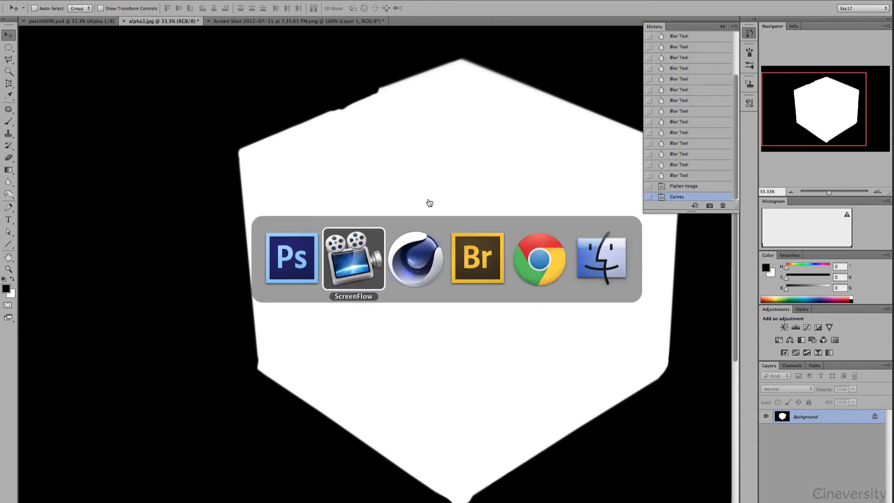
left_click(420, 262)
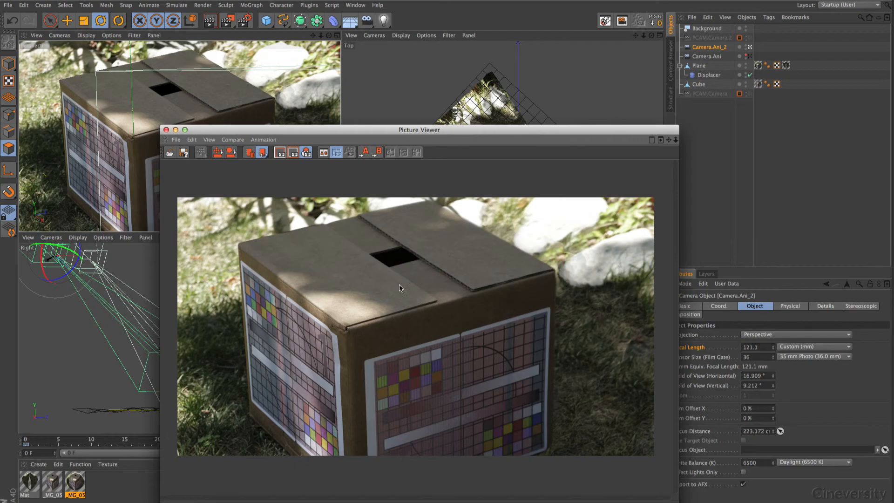
double_click(51, 485)
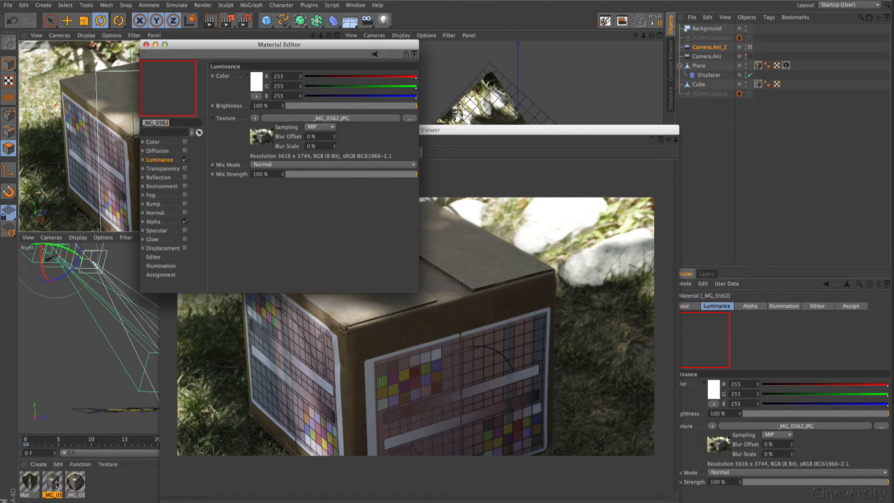
left_click(154, 222)
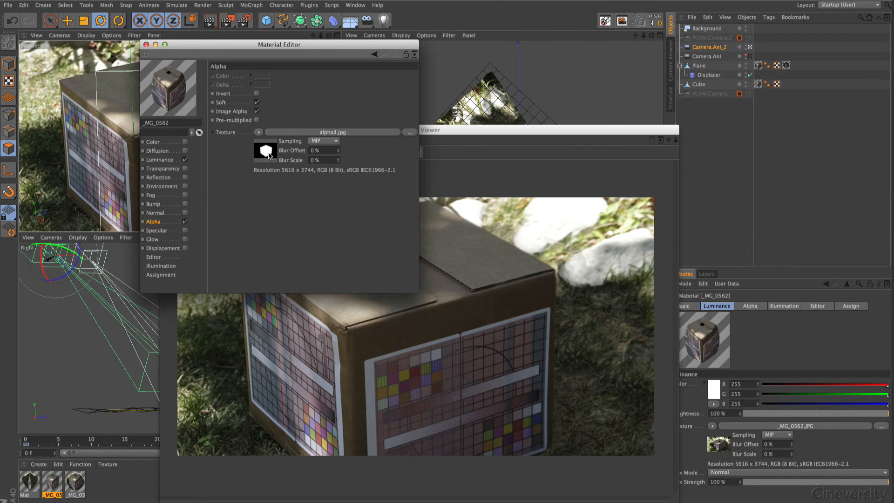
Arrange the Material Editor and Picture Viewer side by side and render the scene with the alpha3.jpg mask.
left_click_drag(333, 46, 798, 18)
left_click_drag(517, 133, 410, 120)
left_click(229, 22)
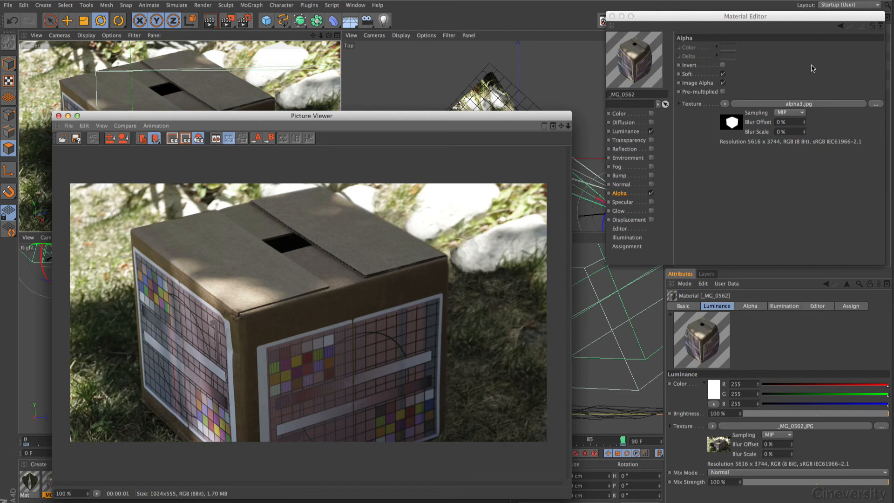
Replace the material's alpha texture with alpha2.jpg from the tex folder.
left_click(725, 104)
left_click(734, 122)
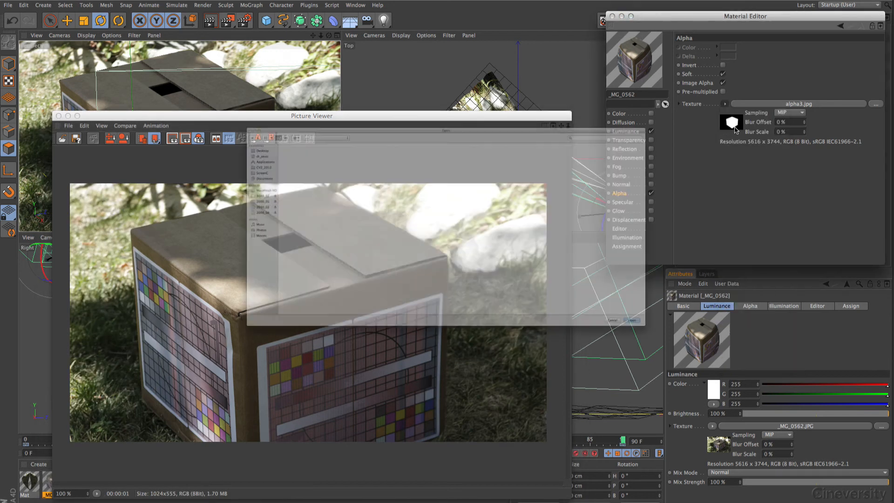
left_click(327, 89)
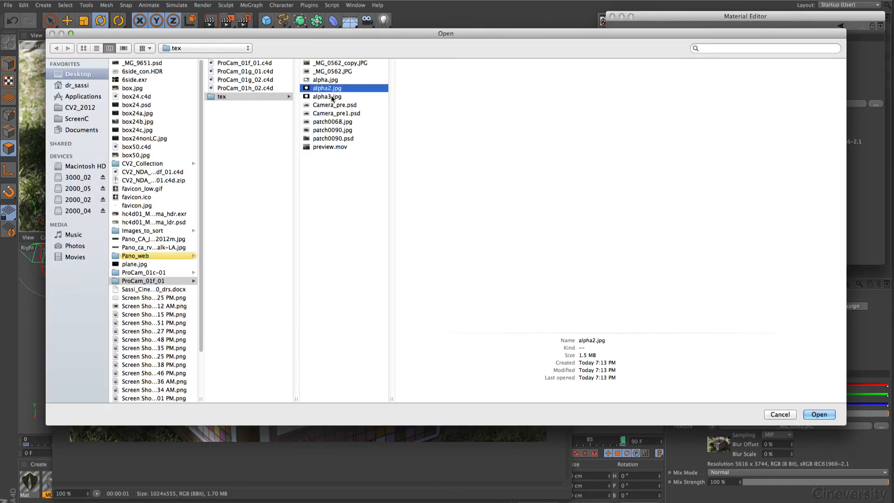
left_click(816, 414)
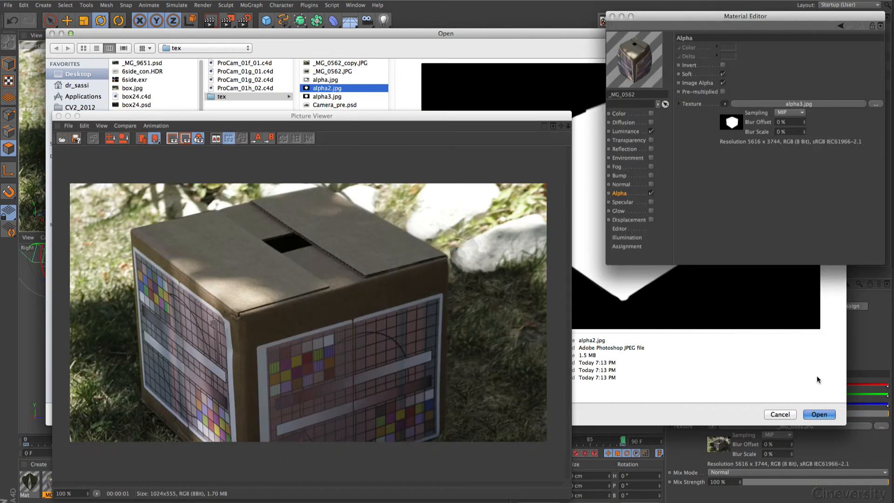
Render the scene with the alpha2.jpg mask, enlarge the Picture Viewer and show its render history.
left_click(227, 21)
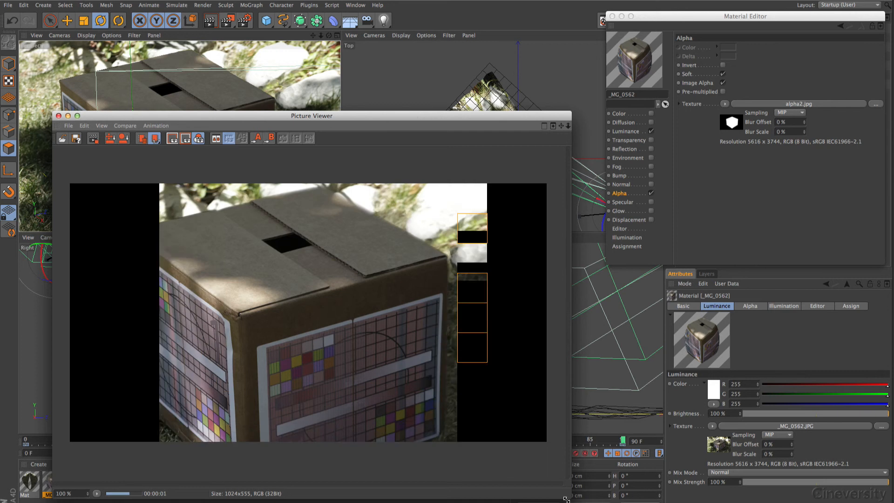
left_click_drag(571, 497, 739, 496)
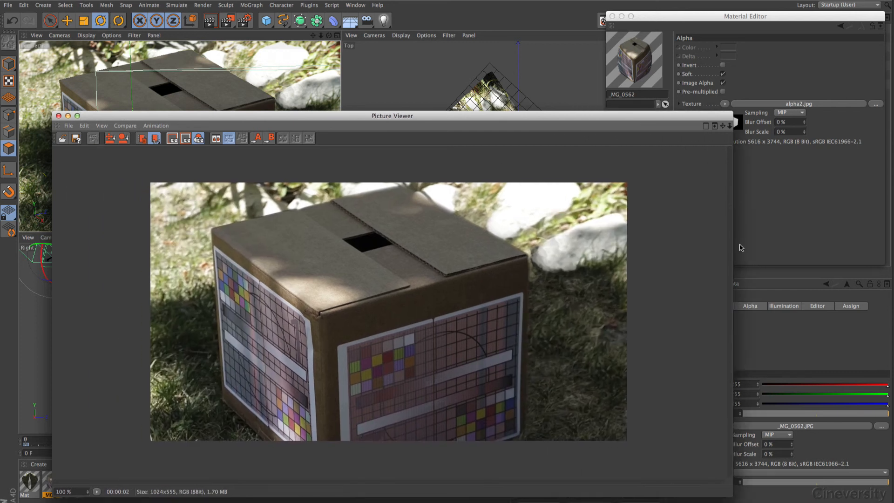
left_click(706, 126)
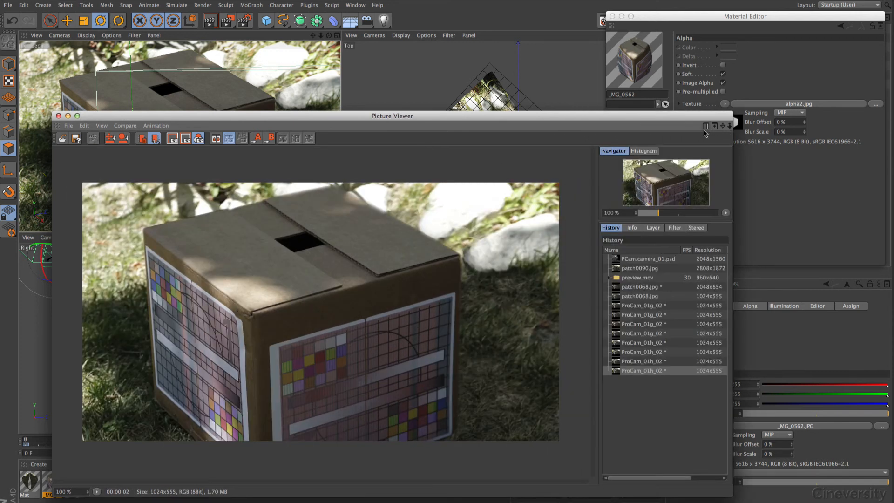
Set the alpha3.jpg render as image A and the alpha2.jpg render as image B, and compare them across a vertical dividing line.
left_click(635, 361)
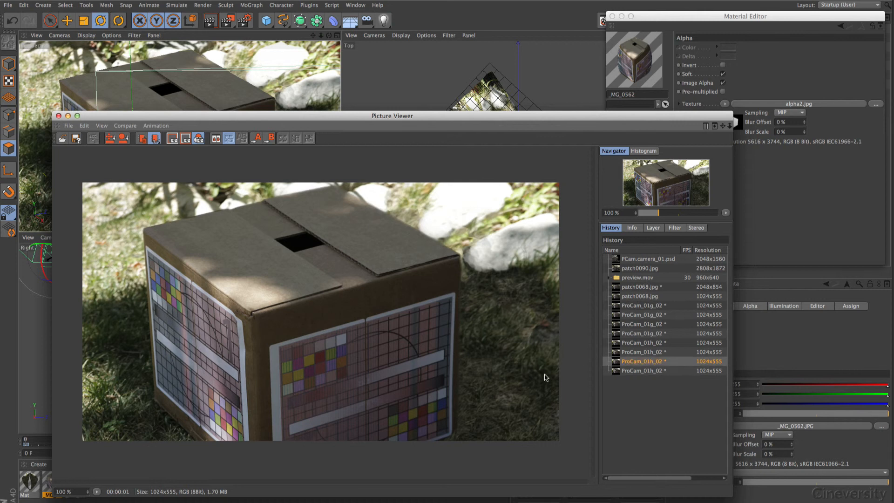
left_click(124, 127)
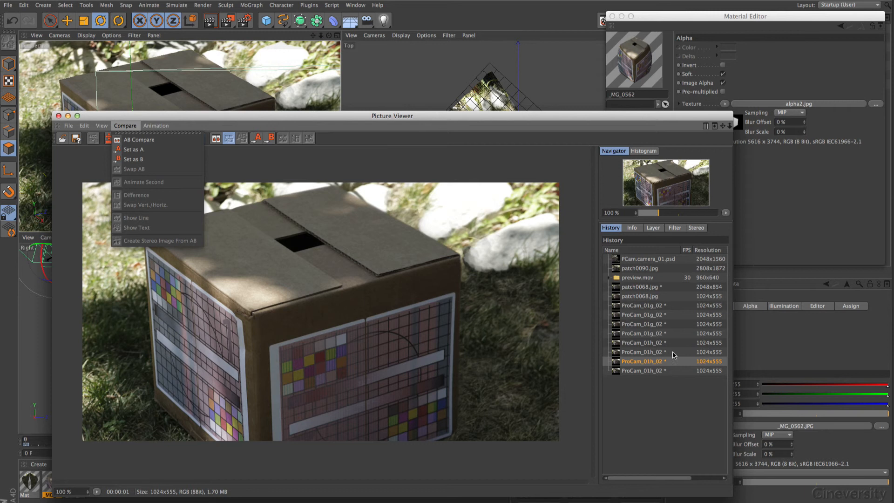
left_click(651, 364)
key("a")
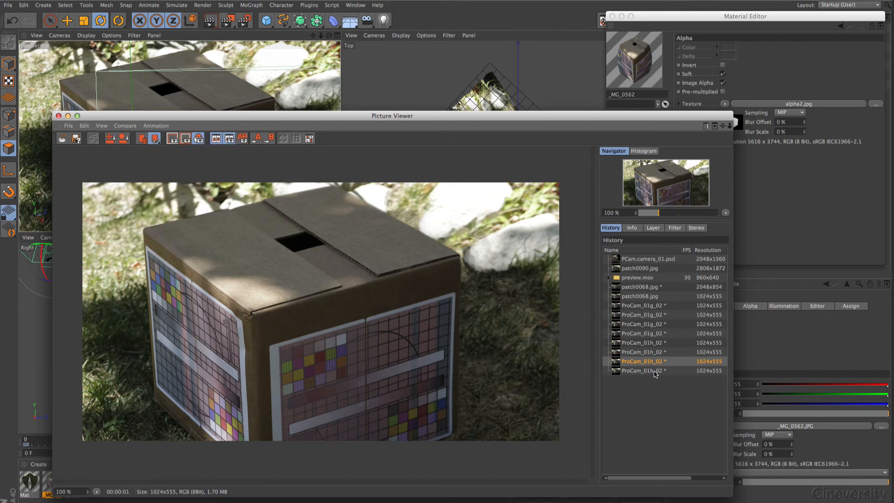
left_click(652, 370)
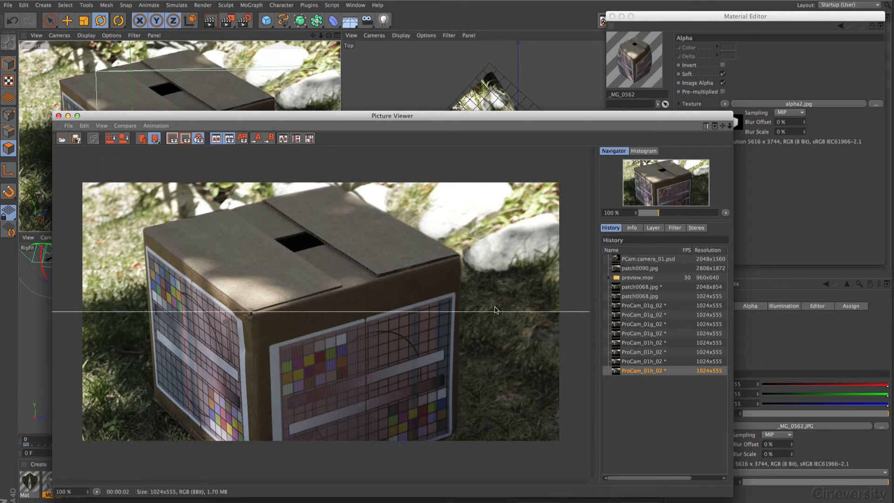
left_click(124, 126)
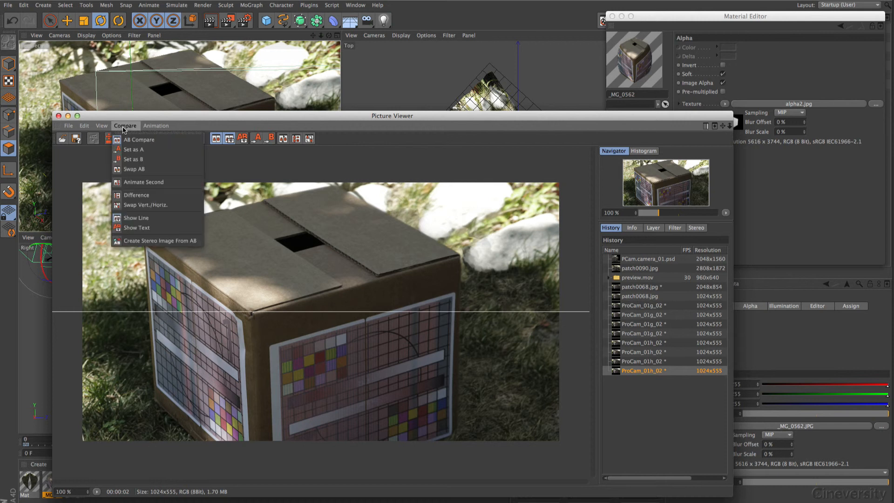
left_click(141, 205)
Zoom the A/B comparison to 400% and examine the box's rear top edges while sweeping the dividing line across them.
left_click(97, 496)
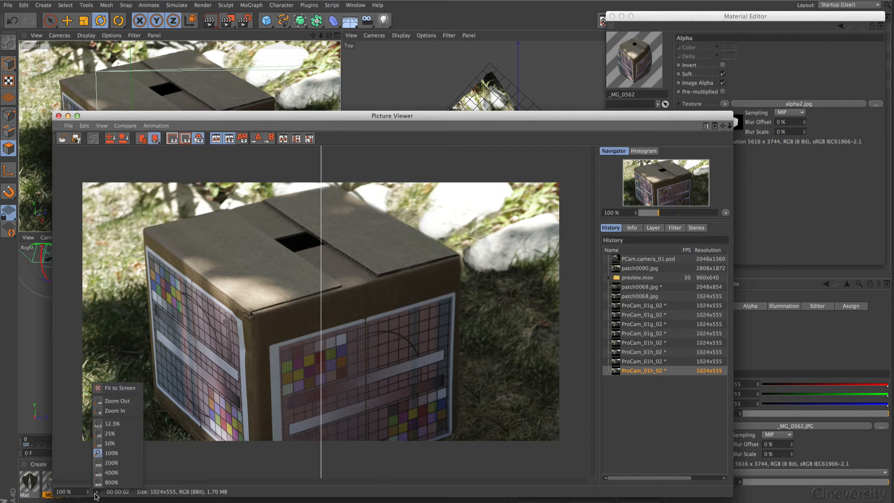
left_click(127, 469)
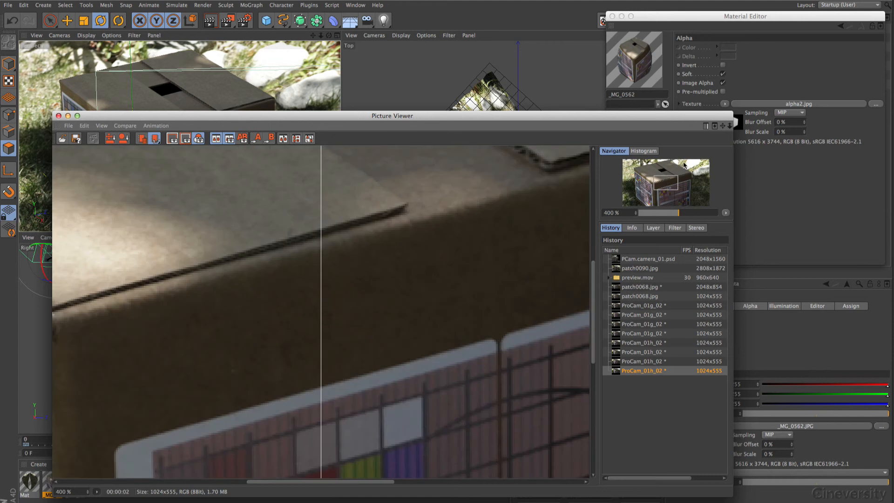
left_click_drag(661, 189, 658, 172)
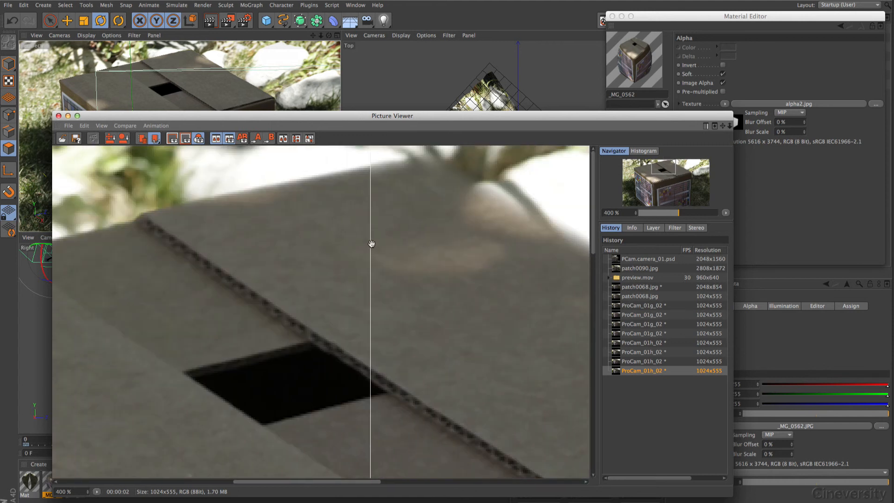
left_click_drag(368, 246, 290, 223)
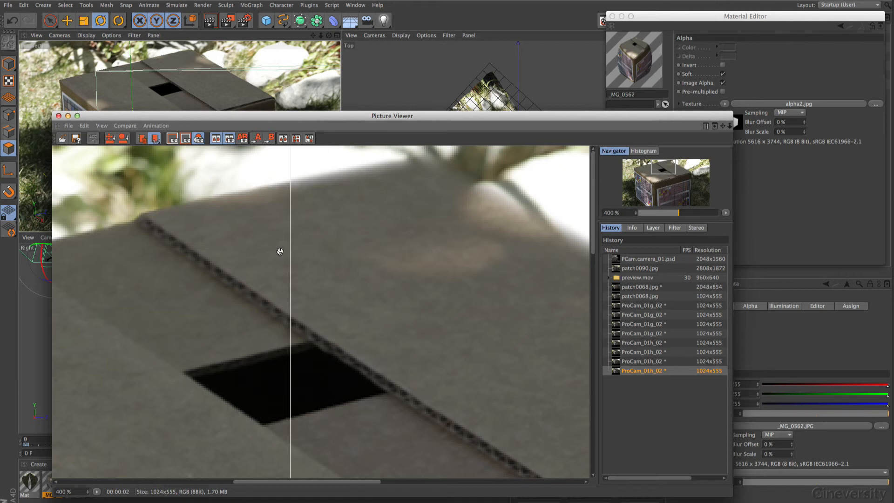
left_click_drag(289, 255, 171, 233)
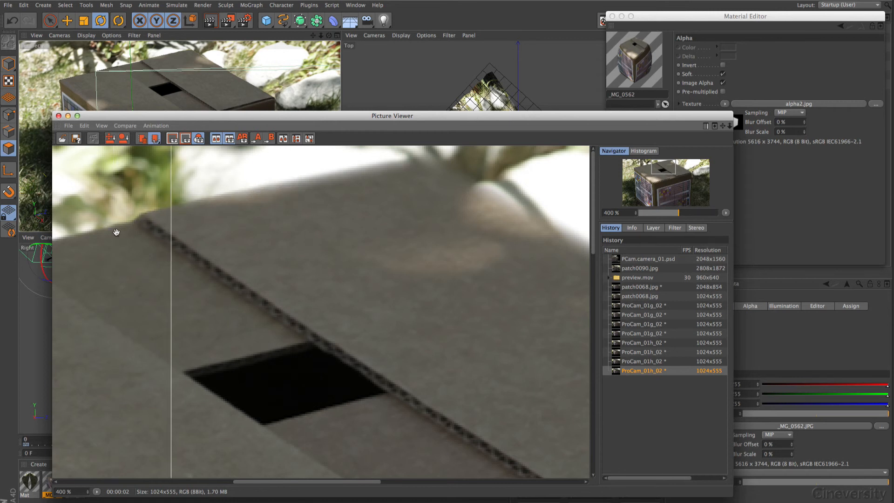
left_click_drag(172, 254, 144, 251)
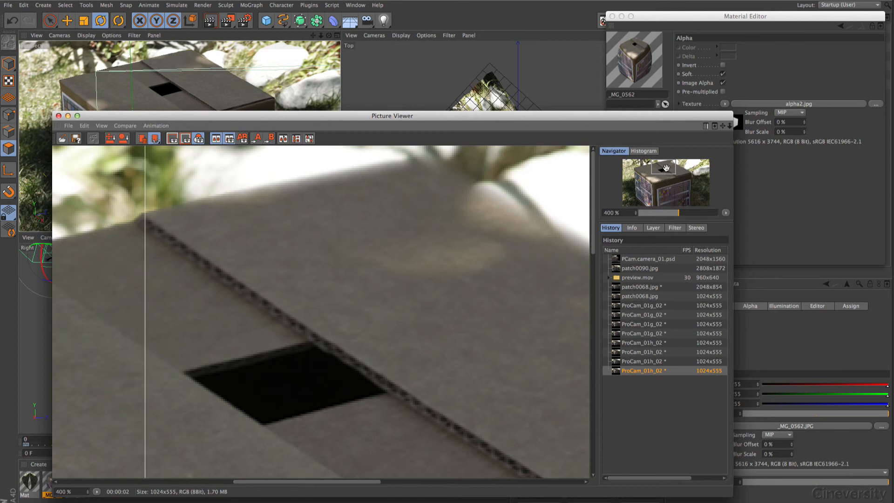
left_click_drag(666, 167, 648, 167)
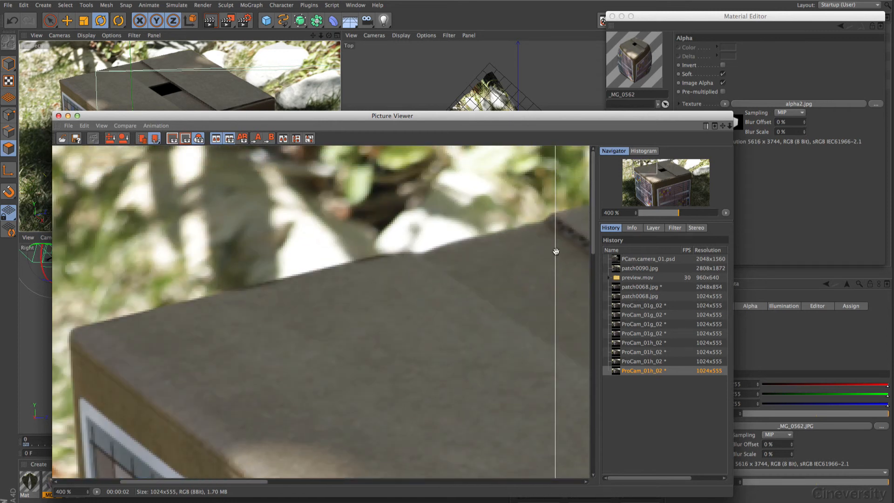
left_click_drag(556, 254, 469, 265)
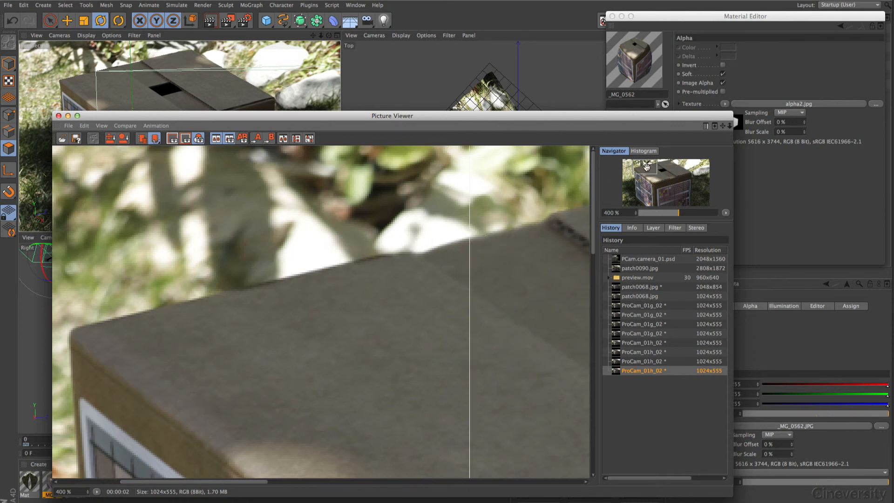
mouse_move(646, 167)
left_mouse_down()
mouse_move(665, 191)
mouse_move(636, 153)
mouse_move(648, 168)
left_mouse_up()
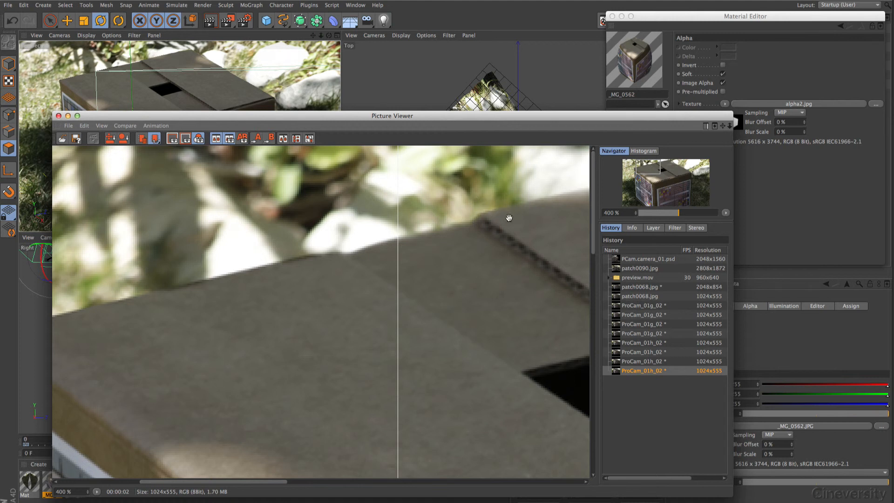
Switch the renderer to Physical and review its Depth Of Field option in the render settings.
left_click(243, 23)
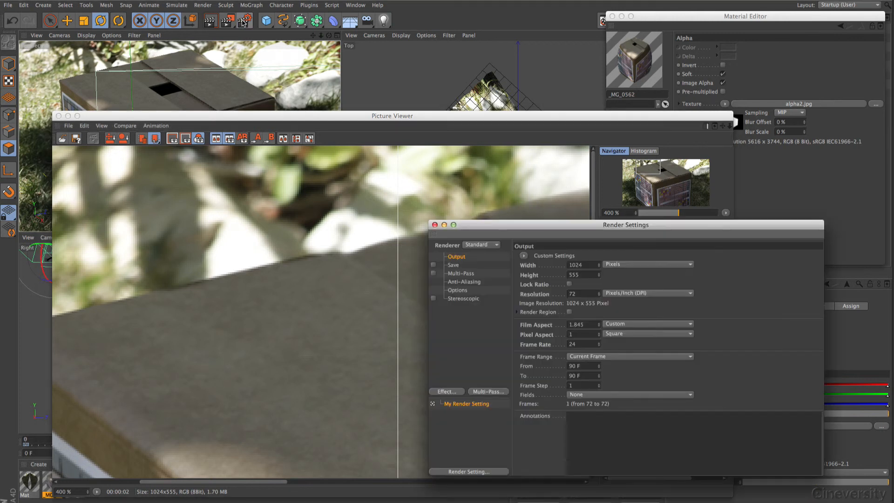
left_click(485, 246)
left_click(482, 261)
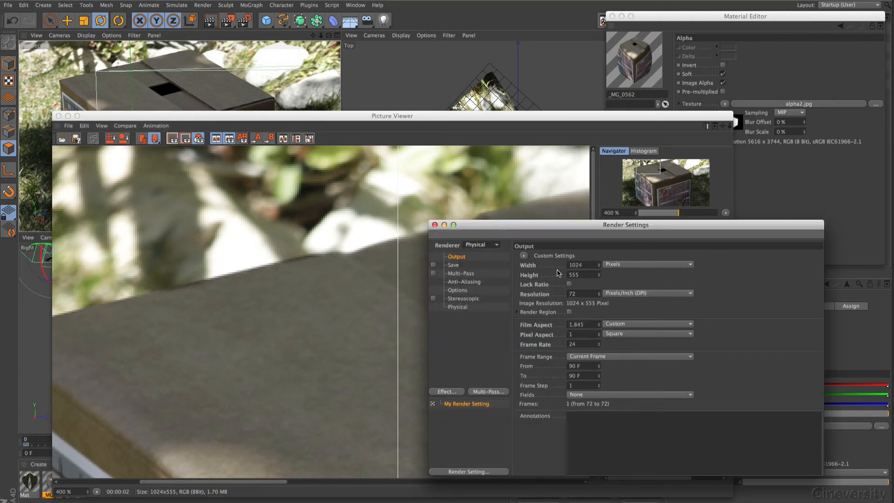
left_click(457, 306)
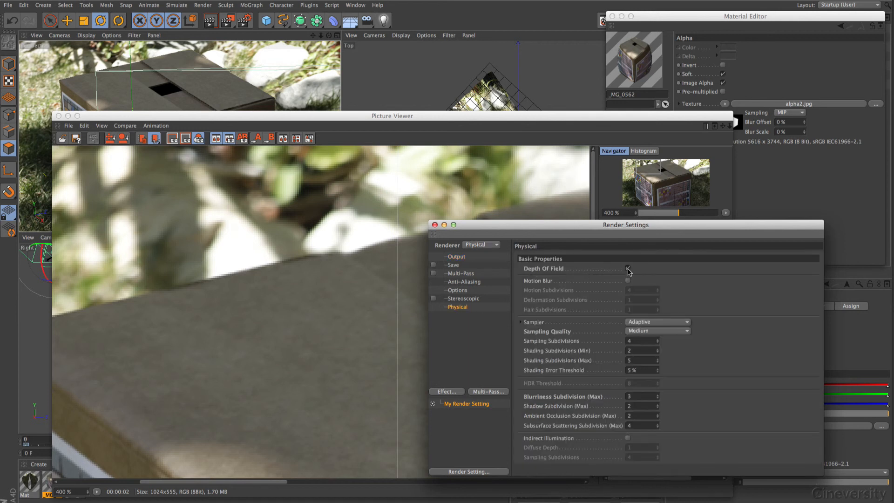
left_click(434, 225)
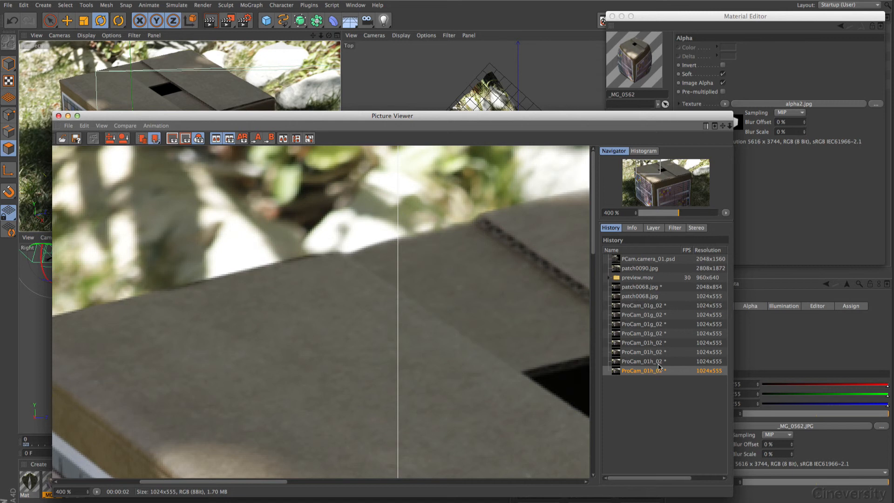
Inspect the top edges of the box in the earlier ProCam_01g_02 and ProCam_01h_02 depth-of-field renders, and close the Picture Viewer.
left_click(645, 327)
left_click_drag(646, 162, 669, 163)
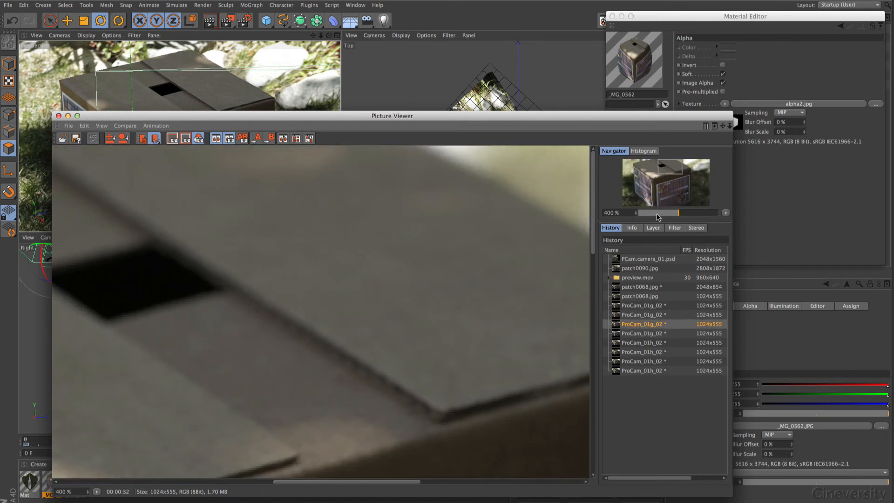
left_click(642, 345)
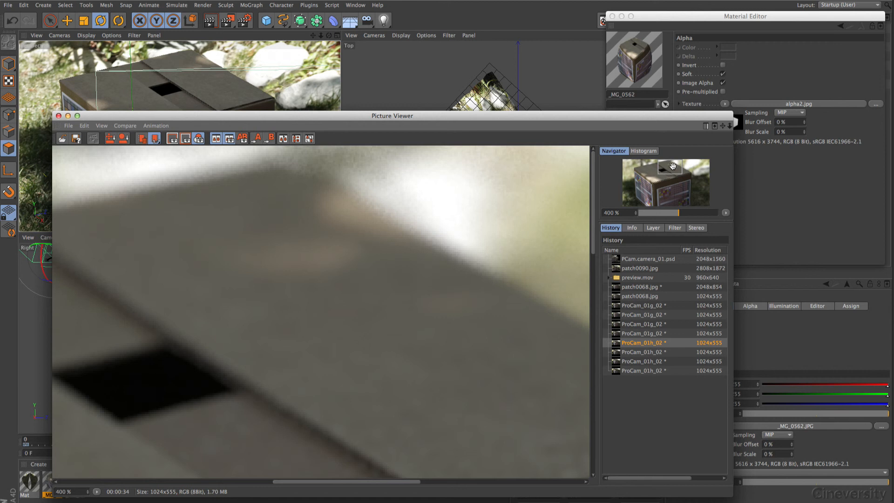
mouse_move(673, 166)
left_mouse_down()
mouse_move(690, 177)
mouse_move(684, 193)
mouse_move(688, 178)
mouse_move(659, 172)
left_mouse_up()
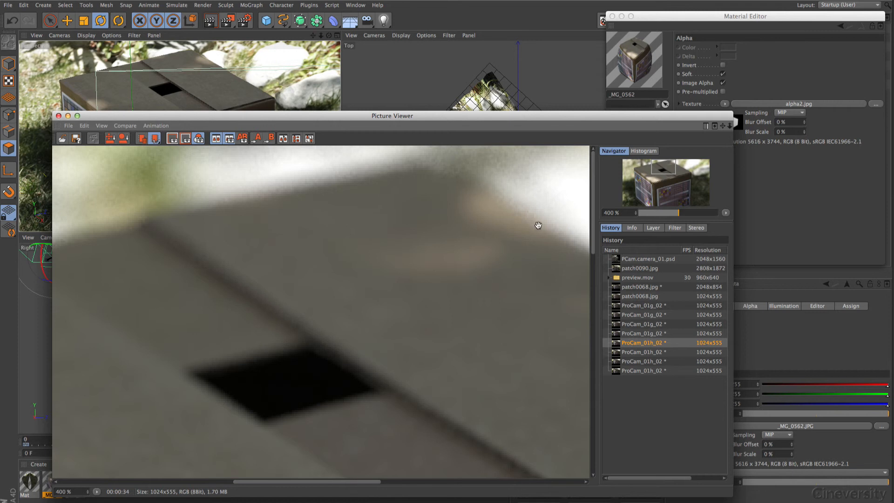
left_click(59, 116)
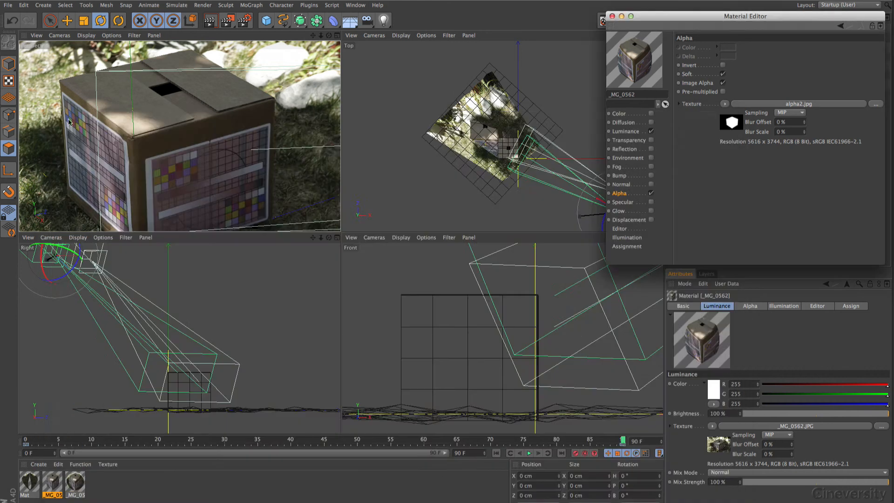
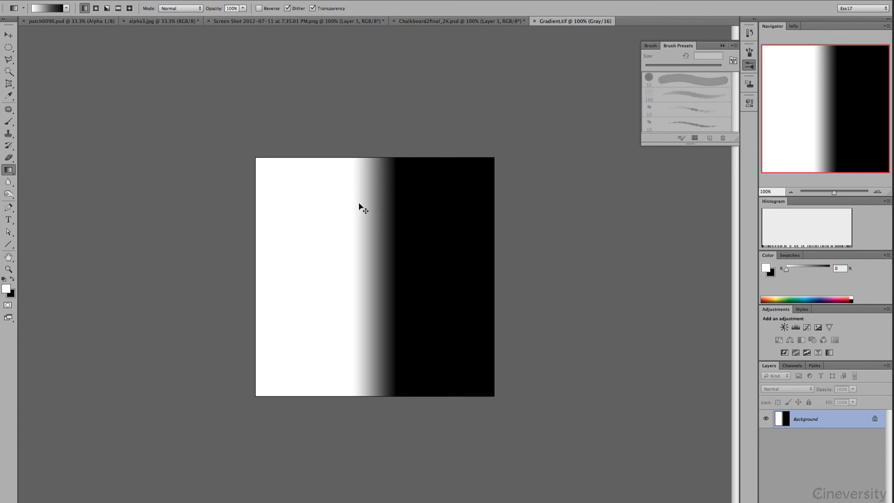
Switch to an empty Cinema 4D scene, create a new material and disable its Specular channel.
key("super+r")
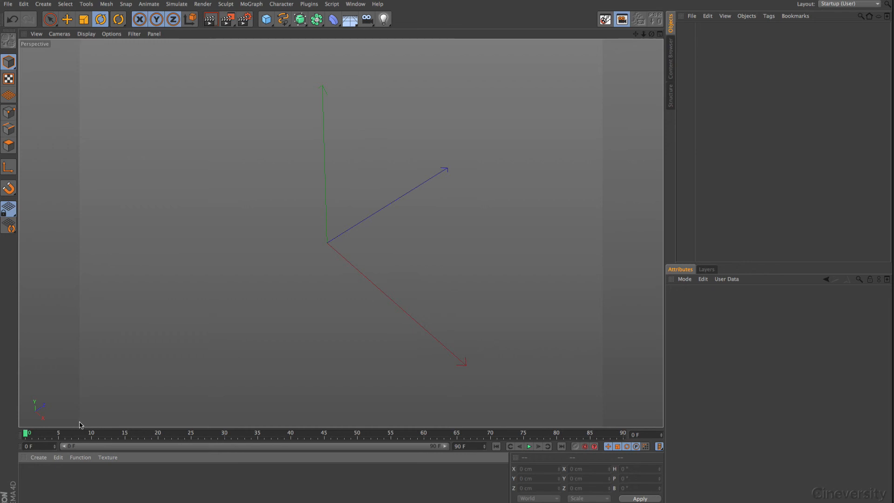
left_click(39, 459)
left_click(53, 375)
double_click(32, 475)
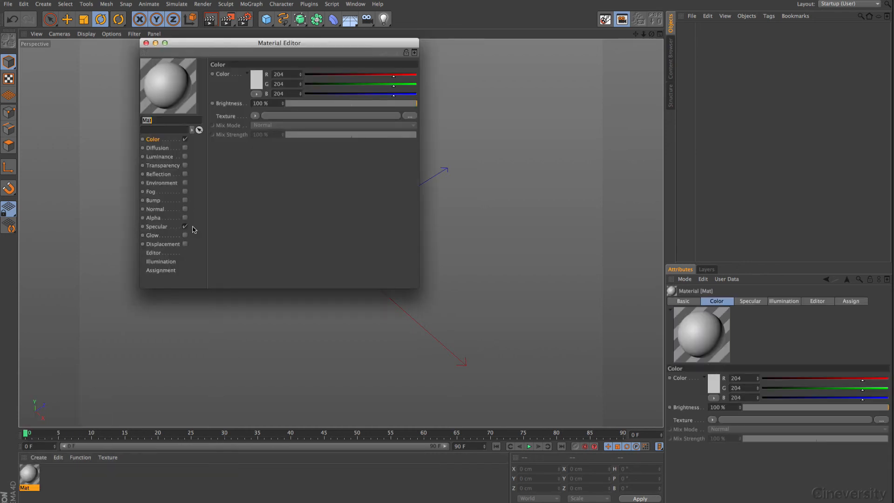
left_click(185, 226)
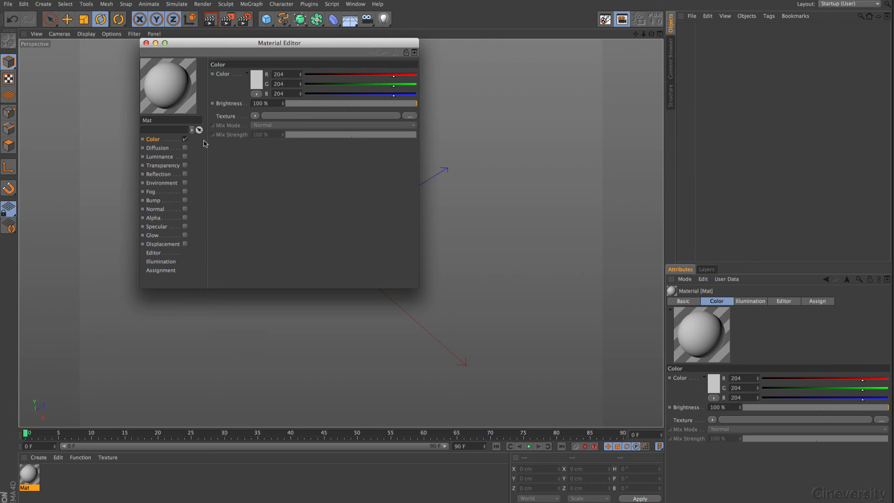
Enable the material's Alpha channel with Gradient.tif from the tex folder as texture, without copying it to the project, and close the Material Editor.
left_click(153, 217)
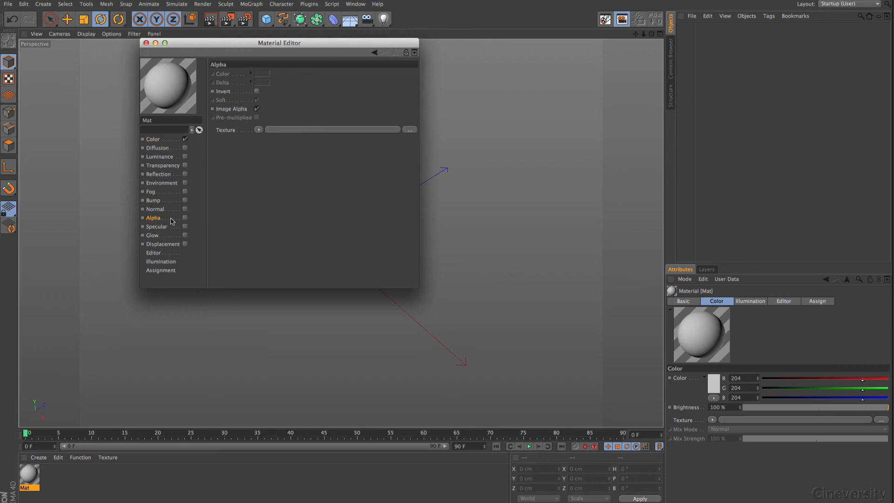
left_click(184, 217)
left_click(259, 130)
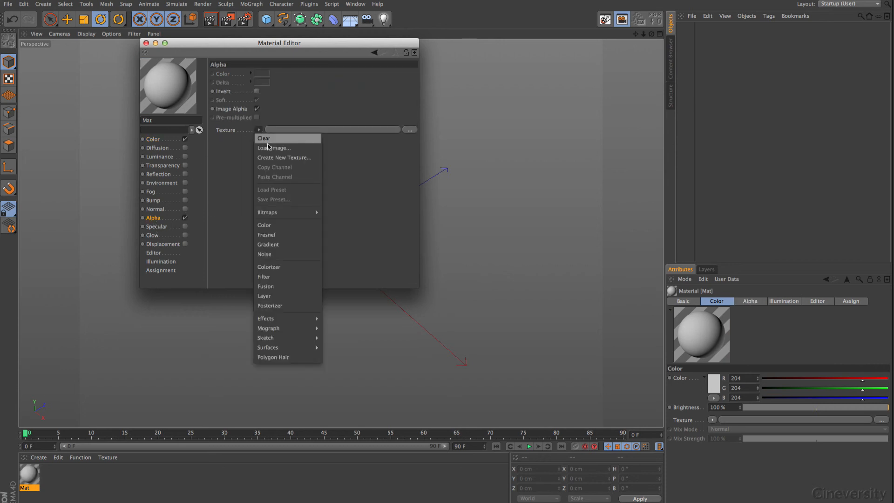
left_click(270, 148)
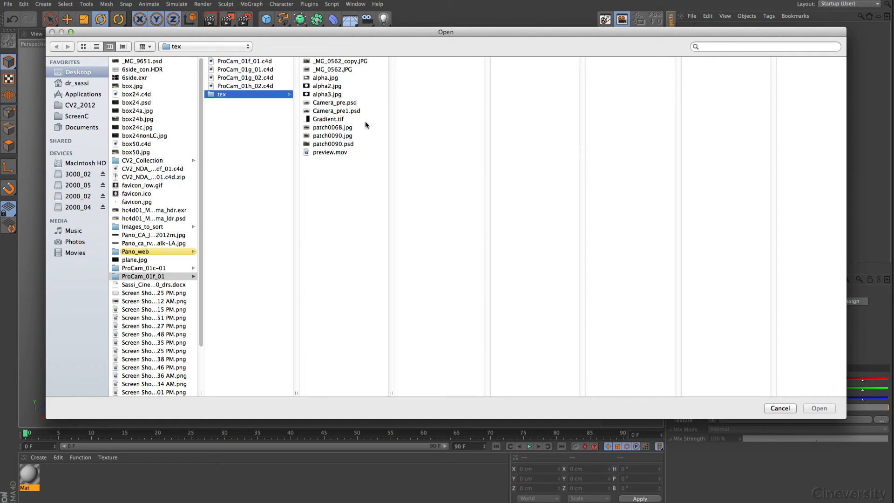
left_click(333, 122)
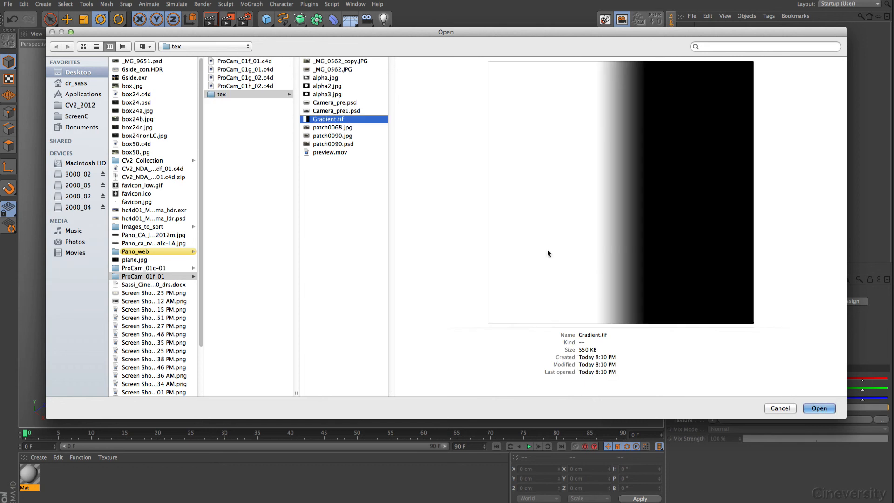
left_click(821, 411)
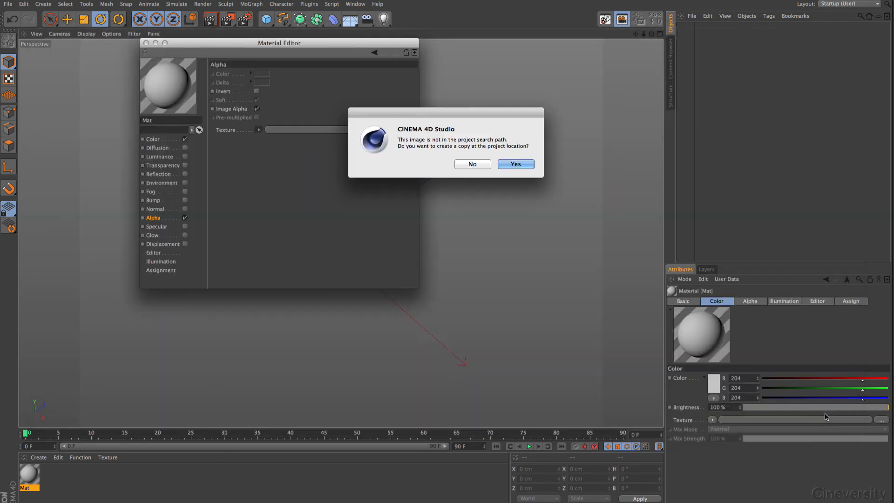
left_click(473, 164)
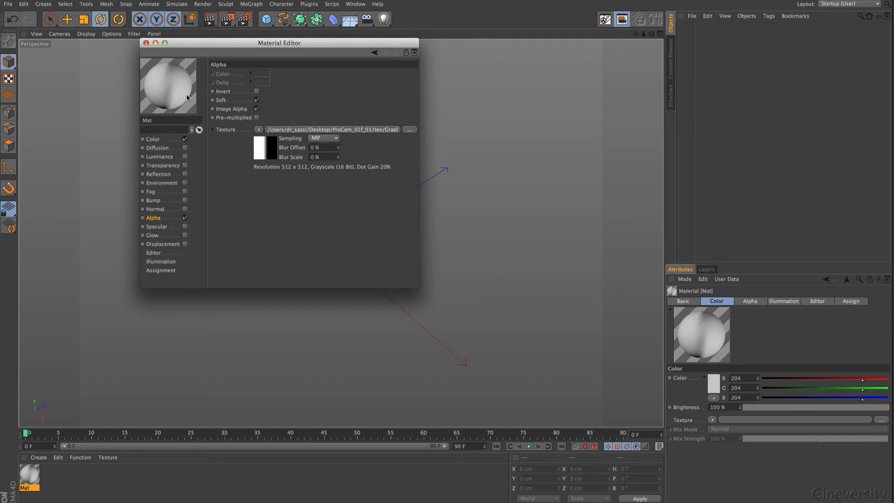
left_click(154, 139)
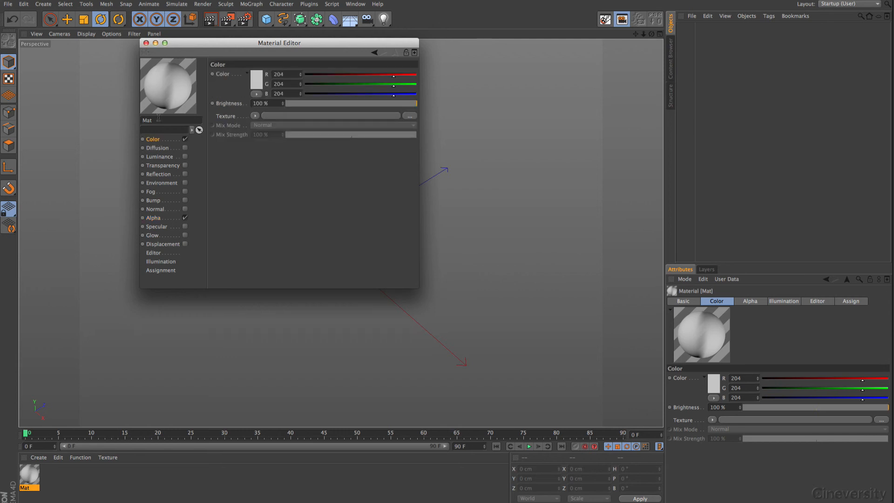
left_click(146, 42)
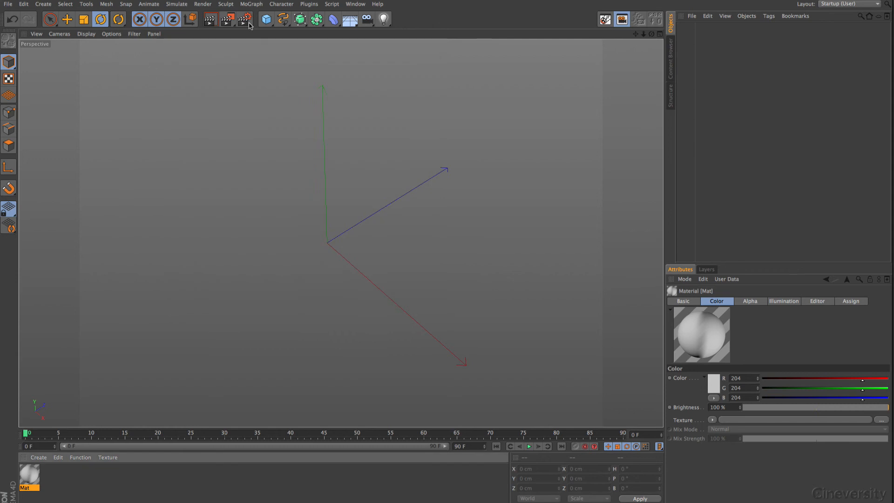
Create a plane, apply the gradient alpha material Mat to it and render the view.
left_click(228, 18)
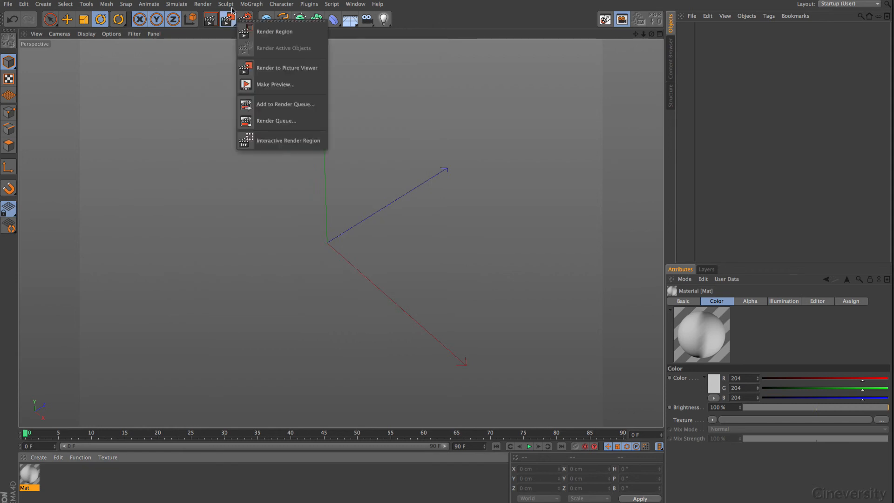
left_click(266, 18)
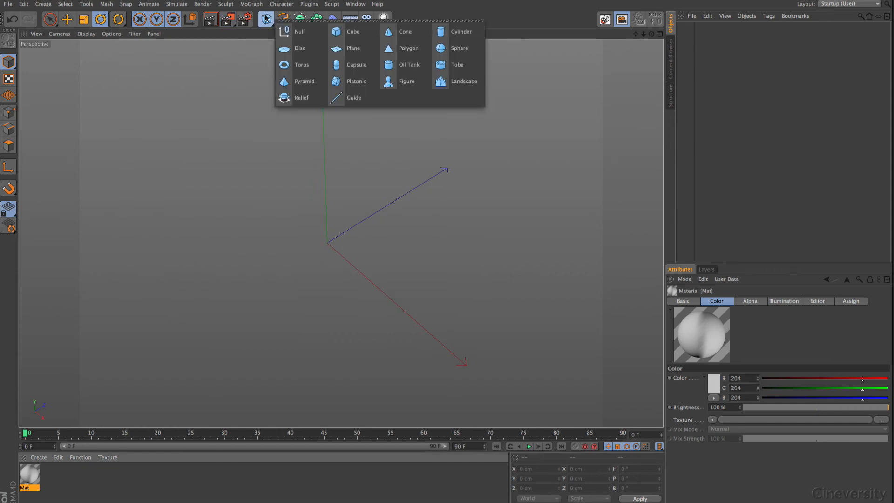
left_click(336, 48)
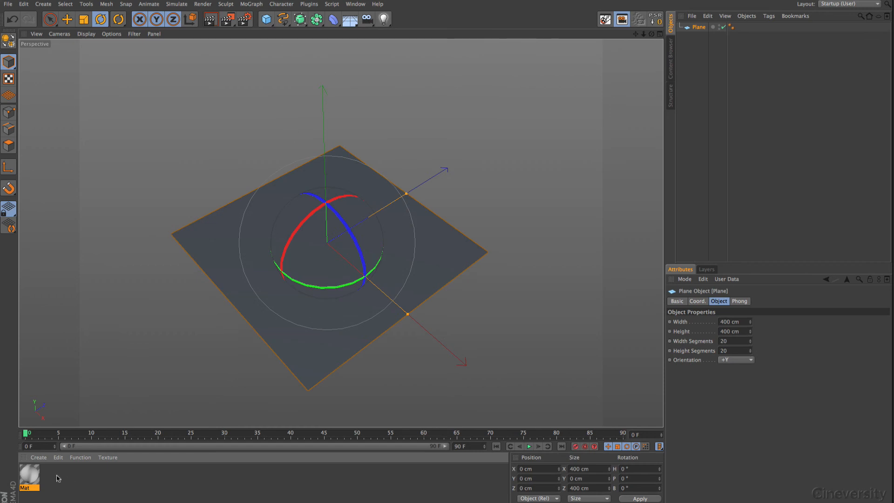
left_click_drag(26, 476, 702, 29)
left_click(210, 19)
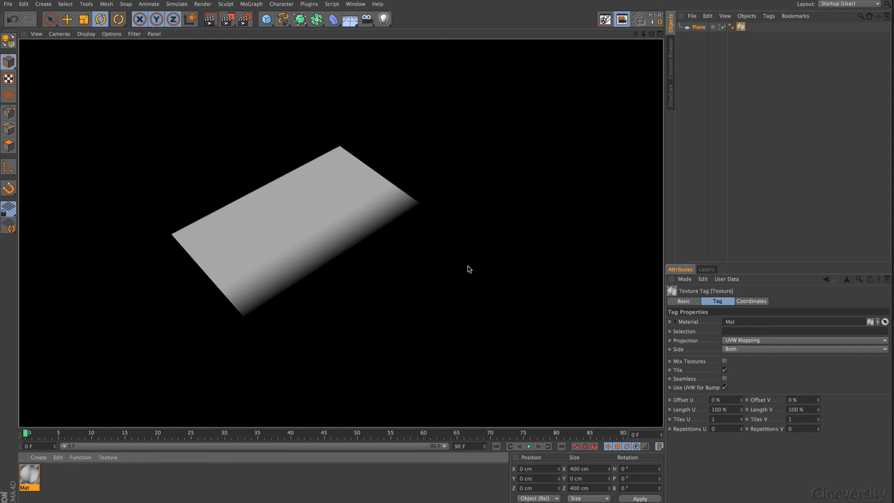
Disable Tile on the plane's texture tag, render the view, and try the Seamless option before turning it back off.
left_click(725, 371)
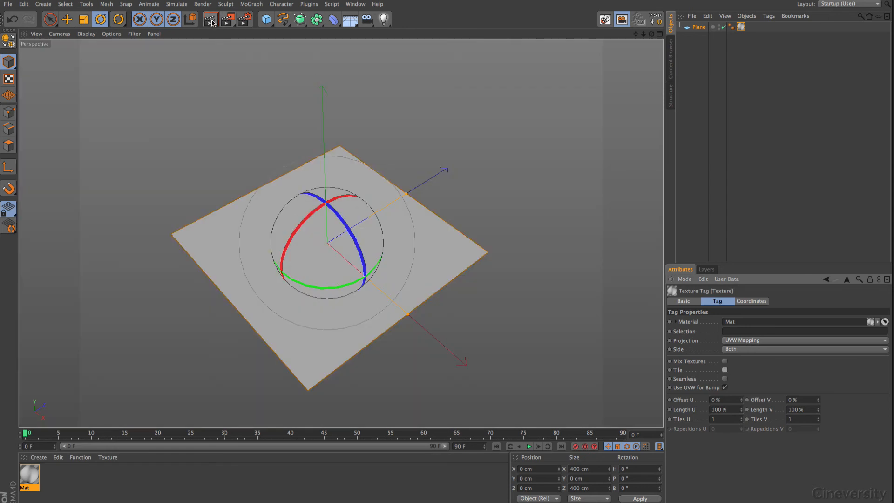
left_click(210, 21)
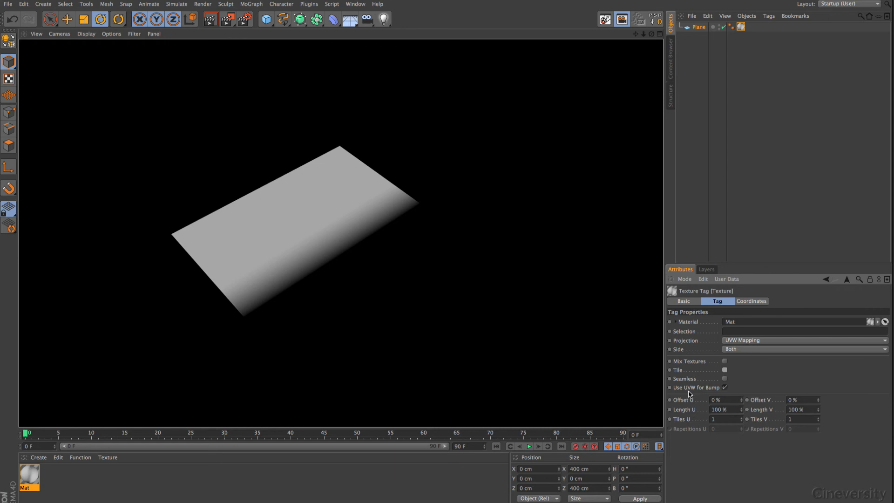
left_click(725, 379)
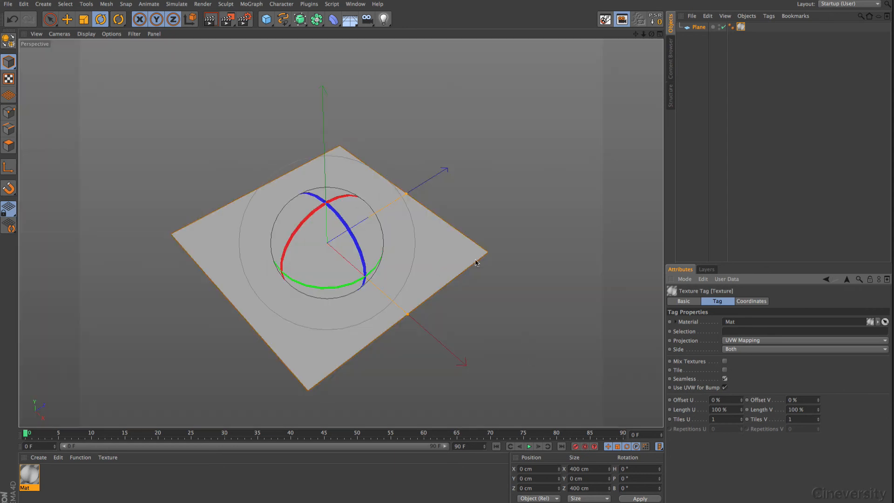
left_click(724, 379)
Switch to texture mode and set the projection of the plane's texture tag to Flat.
mouse_move(634, 36)
left_mouse_down()
mouse_move(648, 18)
mouse_move(641, 31)
left_mouse_up()
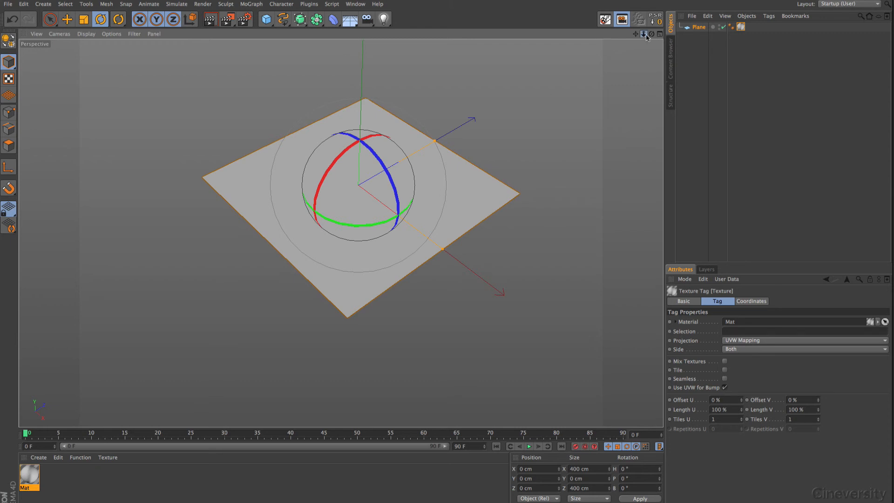
left_click_drag(643, 34, 598, 64)
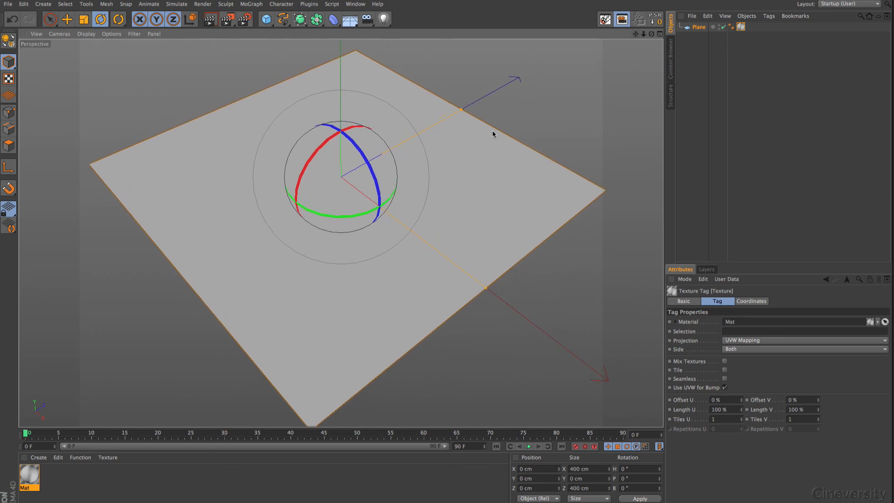
left_click(31, 474)
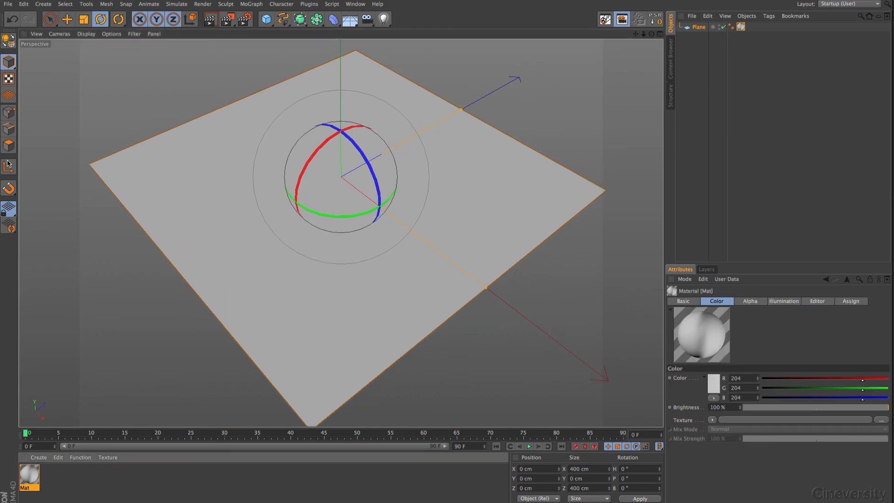
left_click(8, 79)
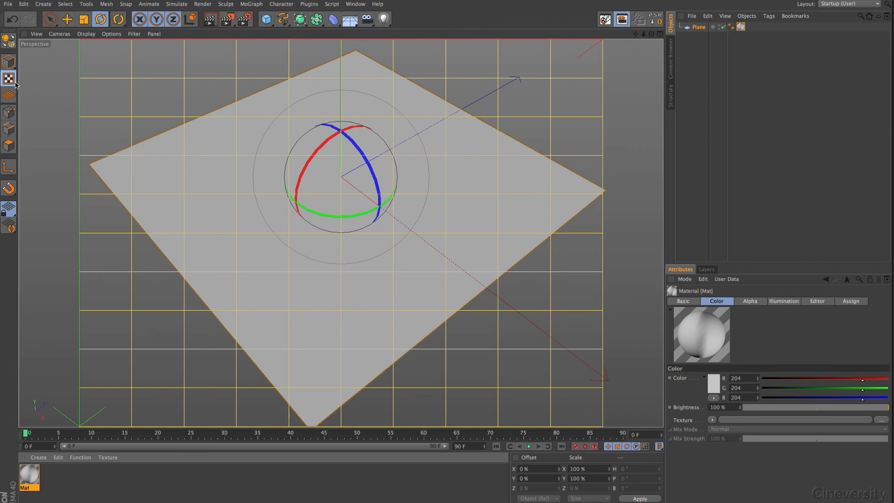
left_click(741, 27)
left_click(757, 344)
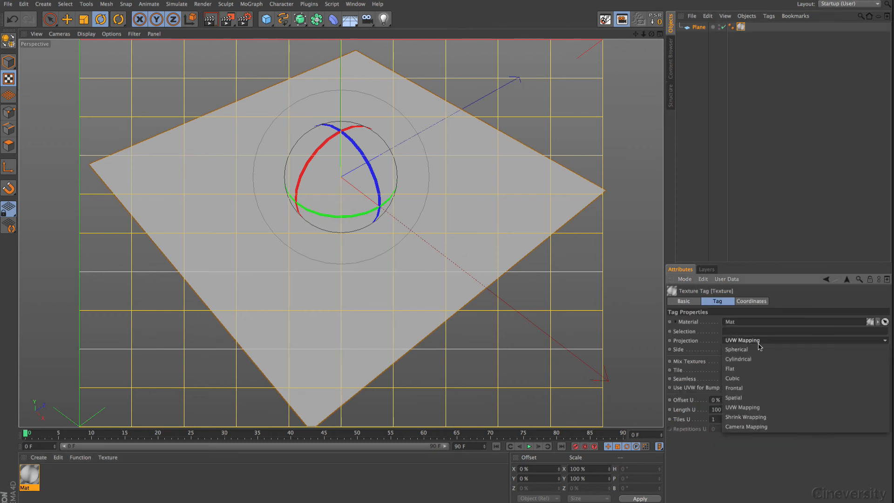
left_click(764, 370)
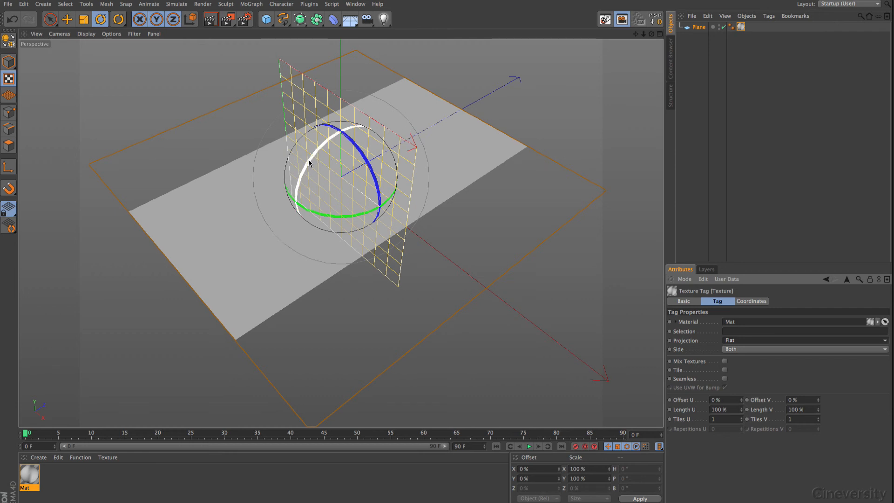
Rotate the flat texture projection to lie parallel to the plane and fit it to the object.
left_click_drag(310, 163, 373, 132)
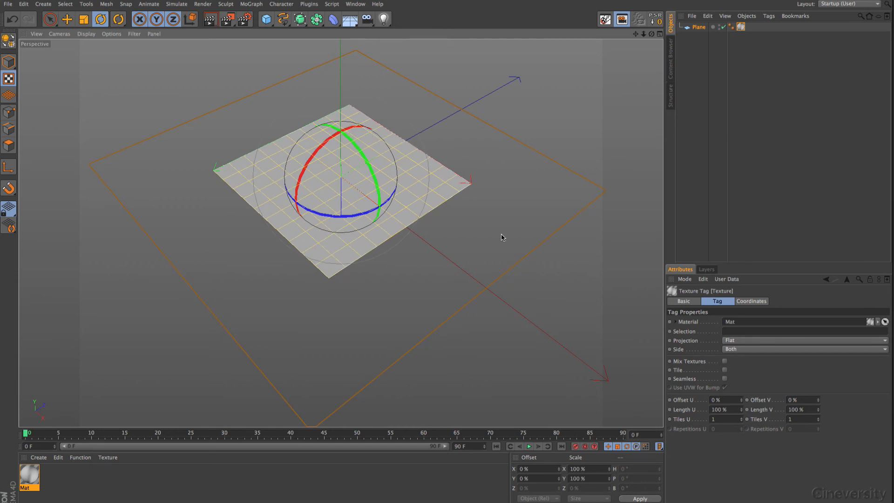
left_click(768, 16)
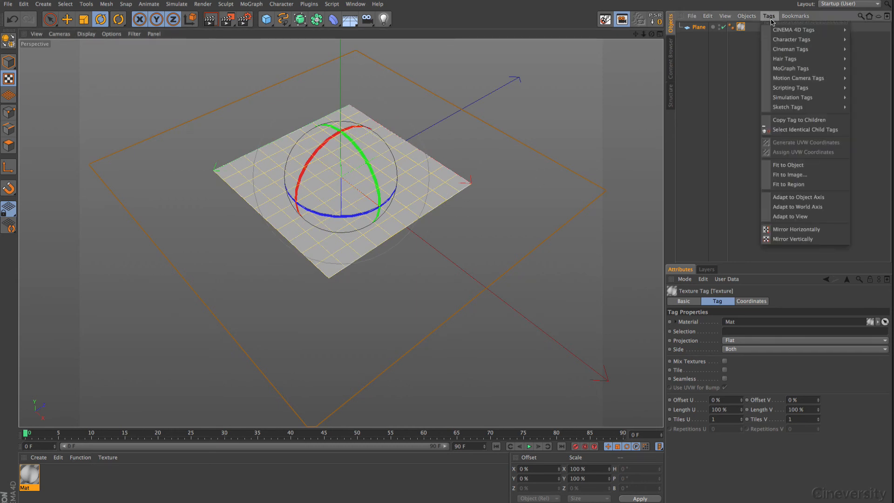
left_click(805, 165)
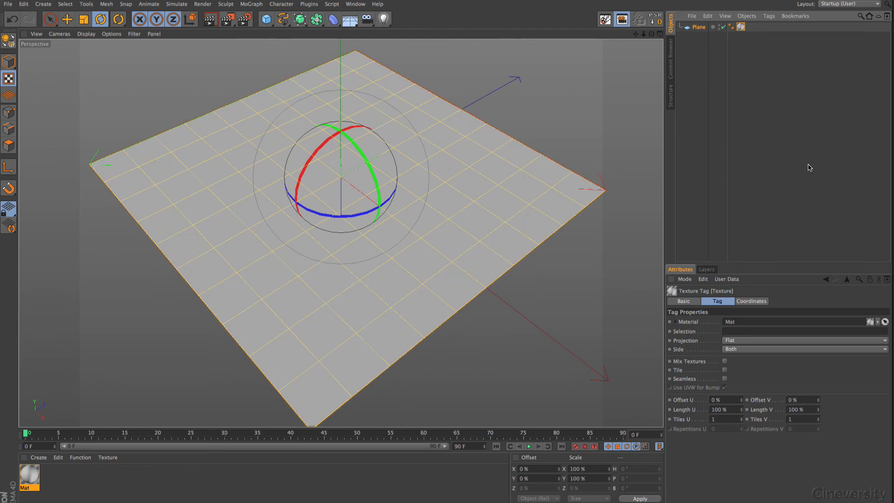
Render the view to check the gradient alpha falloff on the plane with the fitted flat projection.
left_click(212, 21)
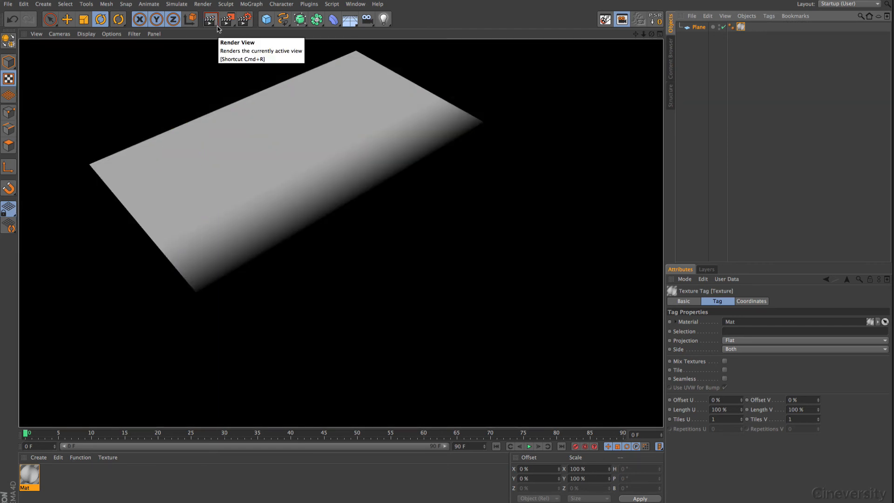
left_click(699, 27)
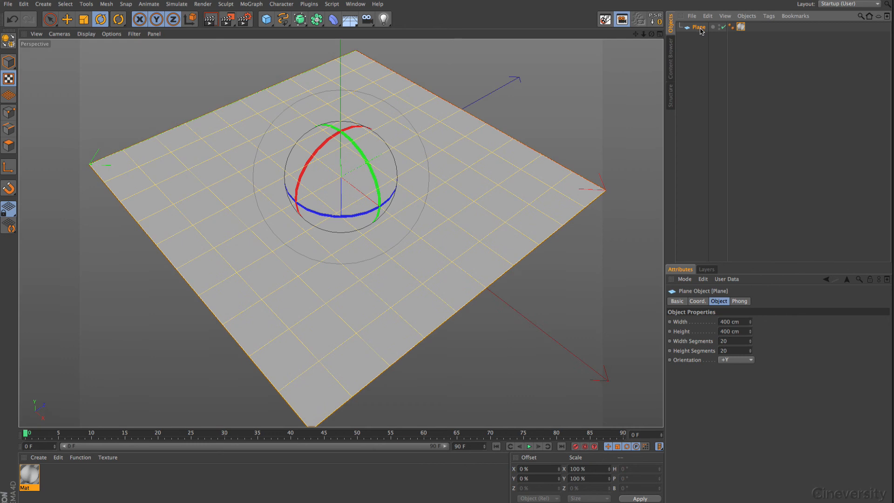
left_click(210, 22)
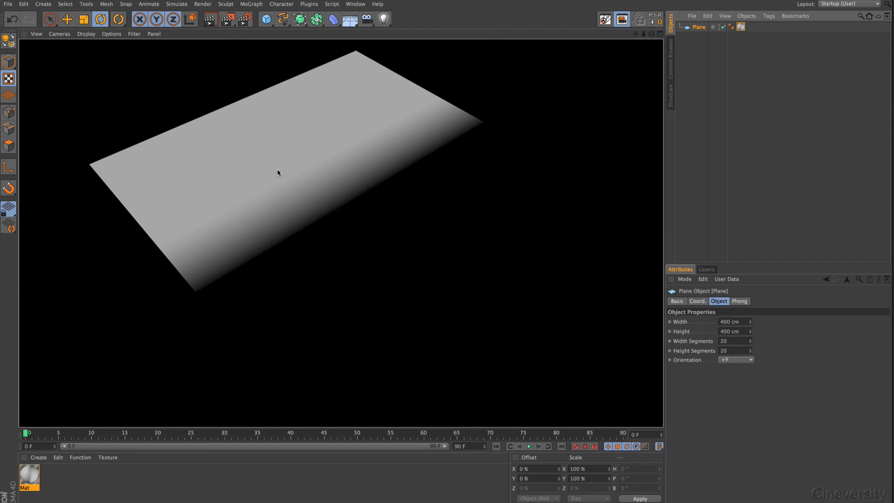
Create a second material and set its color to dark green, R 5, G 83, B 9.
left_click(38, 458)
left_click(51, 377)
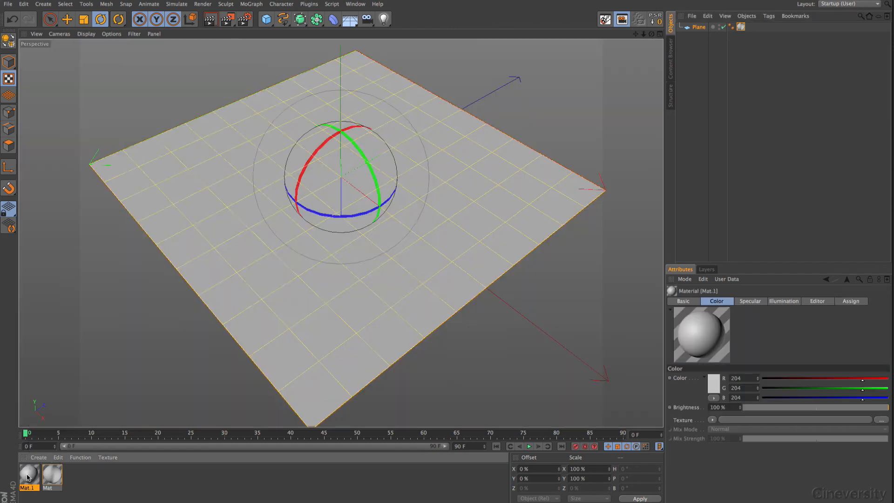
double_click(28, 475)
left_click_drag(328, 85, 341, 84)
left_click(308, 75)
left_click(308, 94)
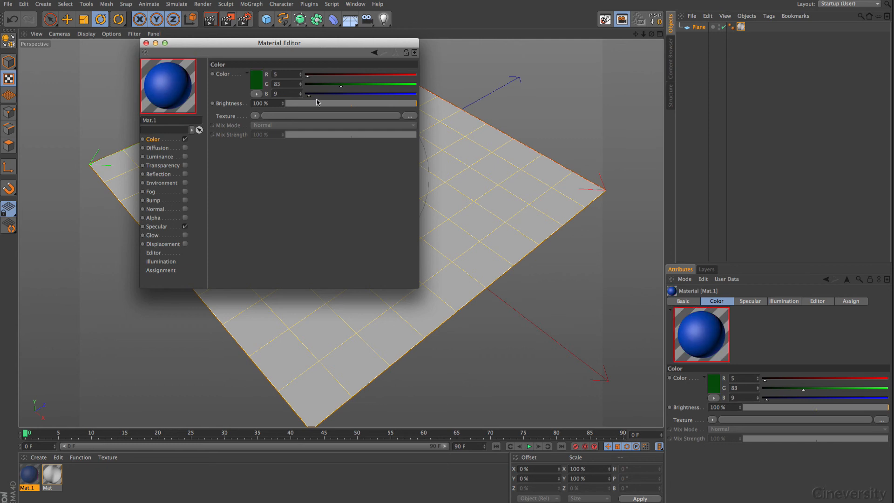
Add a Background object, apply the green material to it and close the Material Editor.
left_click_drag(350, 19, 390, 98)
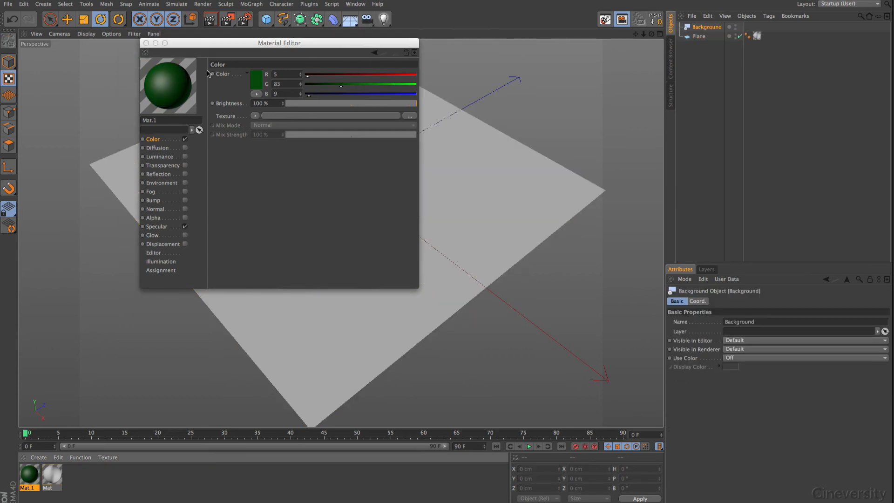
left_click_drag(165, 99, 714, 29)
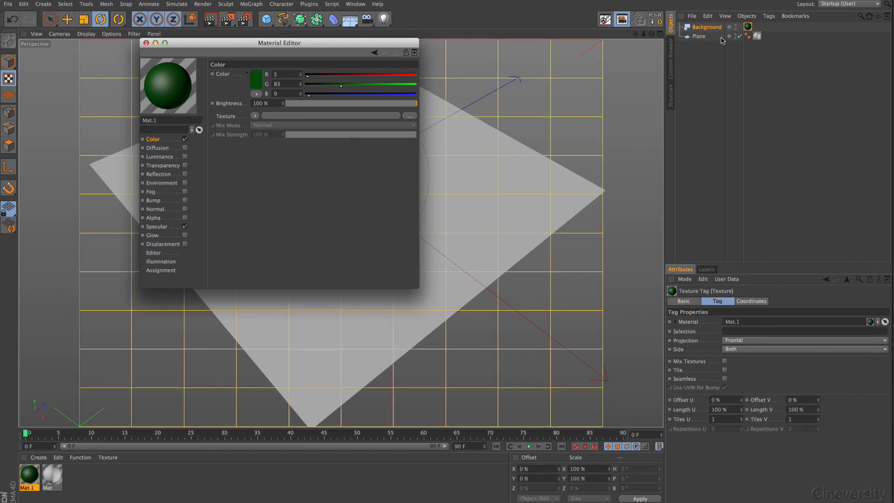
left_click(146, 43)
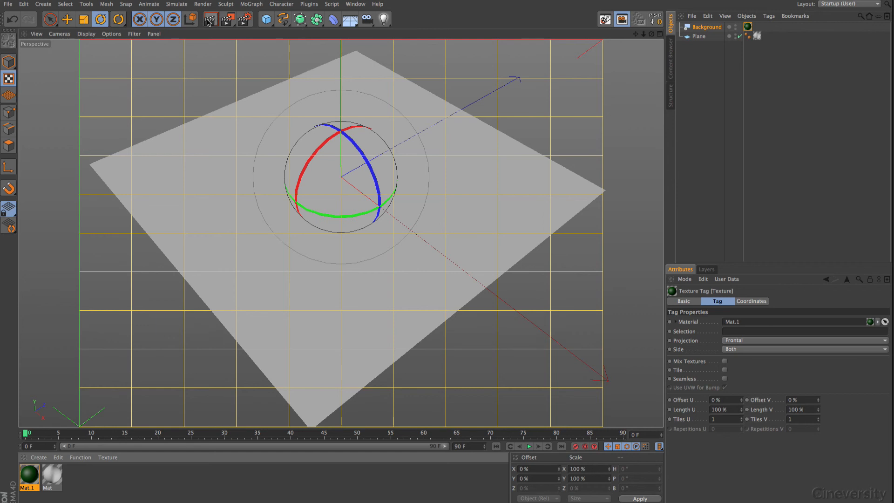
Render the plane against the green background in the view and to the Picture Viewer.
key("ctrl+r")
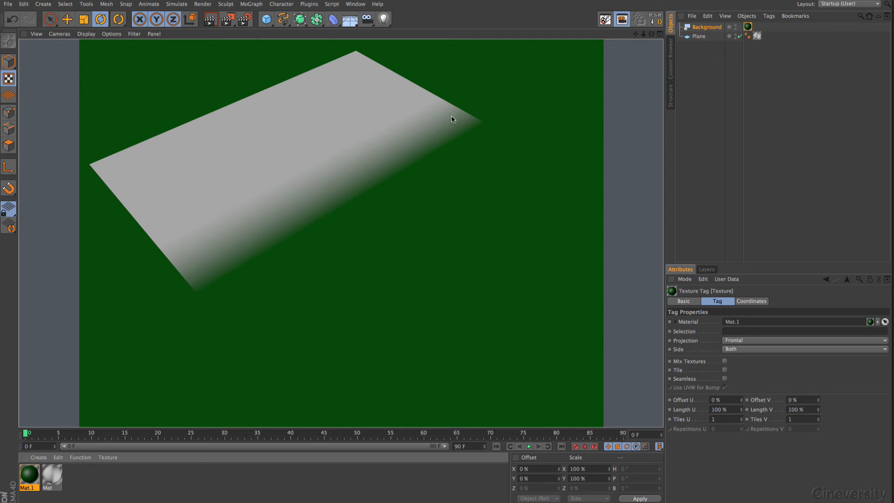
left_click(232, 19)
left_click(232, 21)
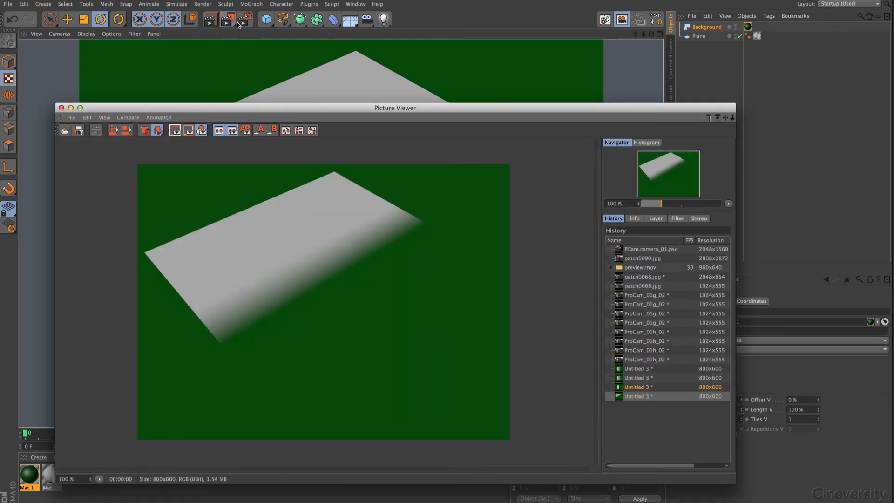
Delete all earlier images from the Picture Viewer history, including unsaved ones, keeping only the latest render.
left_click(643, 387)
left_click(653, 249, "shift")
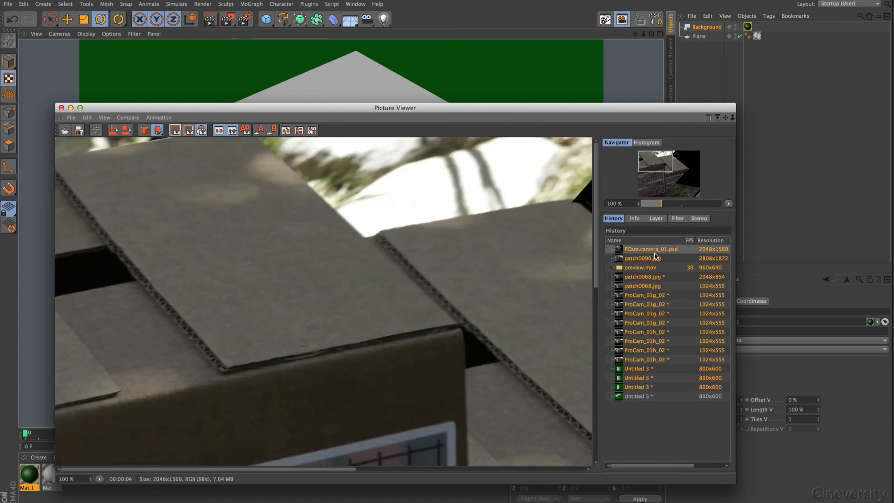
key("Delete")
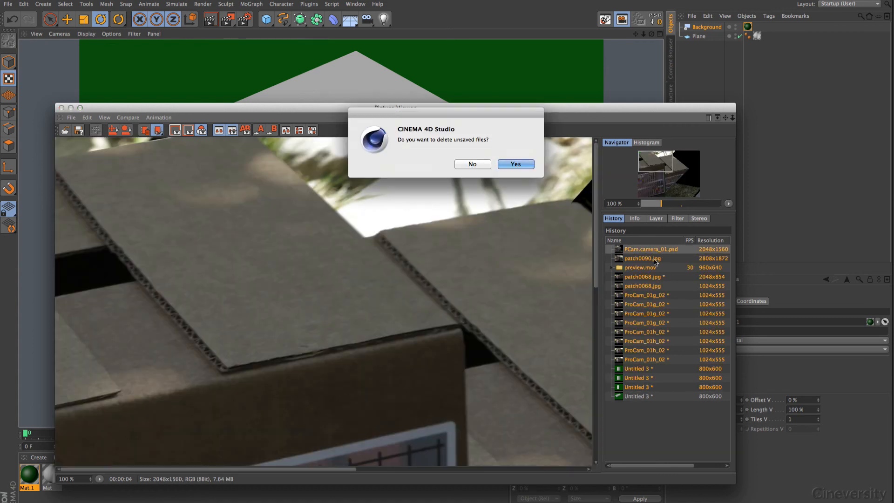
left_click(512, 164)
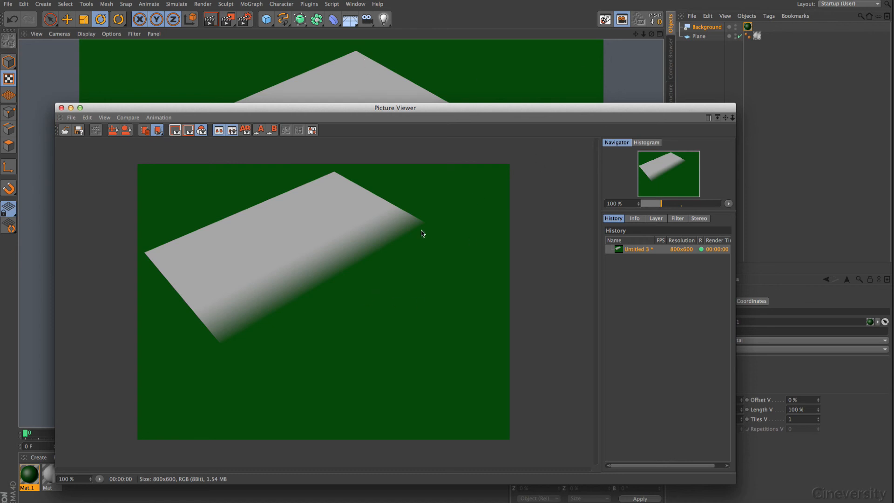
Move the Picture Viewer aside and rotate the plane's flat texture projection so that it tilts steeply against the surface.
left_click_drag(510, 109, 564, 414)
left_click(756, 37)
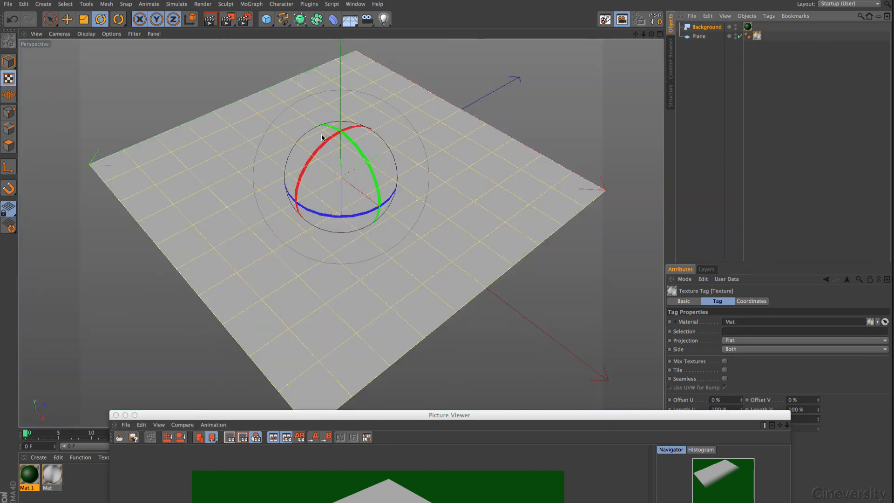
left_click(101, 20)
left_click_drag(349, 141, 373, 189)
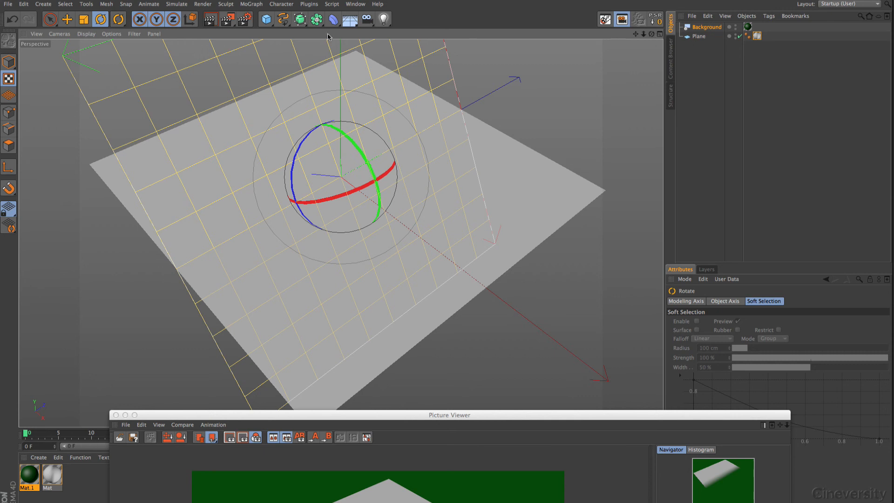
Render the tilted projection to the Picture Viewer and compare it as B against the previous render as A.
left_click(227, 19)
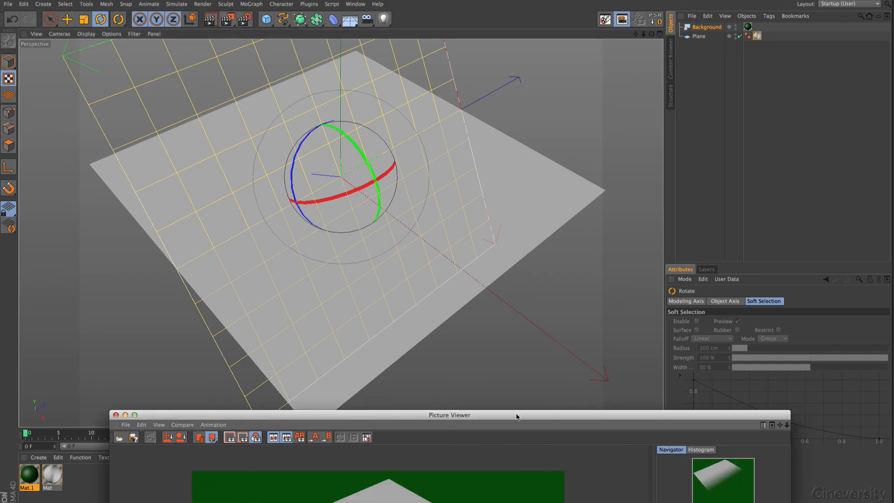
left_click_drag(516, 416, 516, 125)
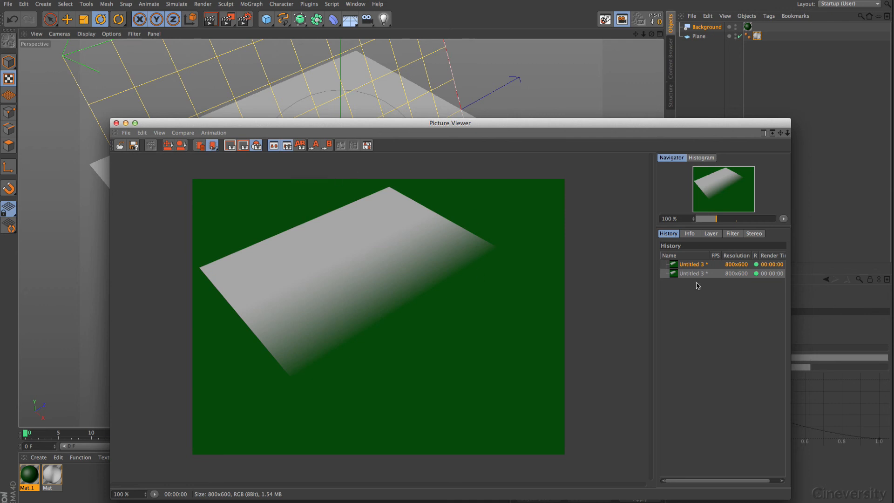
left_click(692, 269)
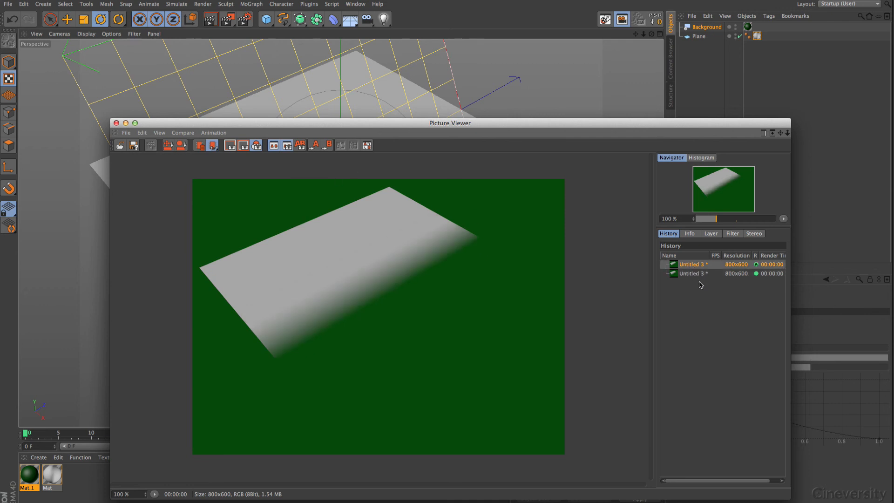
left_click(696, 275)
key("b")
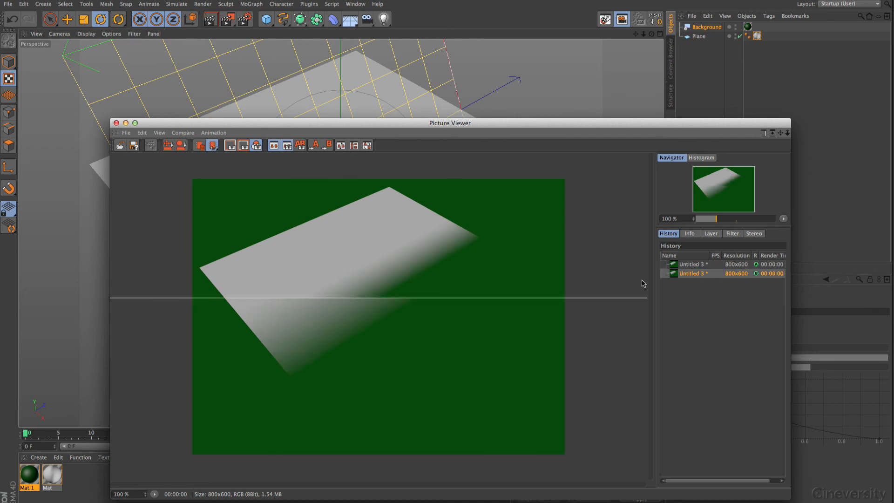
Move the Picture Viewer aside, tilt the plane's flat texture projection to an even steeper angle and render it to the Picture Viewer.
mouse_move(432, 298)
left_mouse_down()
mouse_move(442, 223)
mouse_move(429, 345)
mouse_move(448, 221)
mouse_move(437, 293)
mouse_move(440, 284)
left_mouse_up()
left_click_drag(405, 134, 369, 403)
left_click_drag(354, 148, 365, 163)
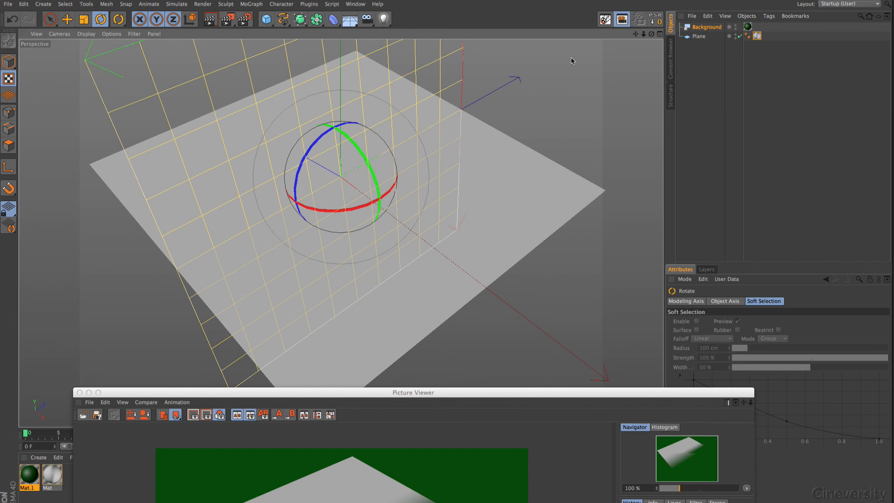
left_click(227, 19)
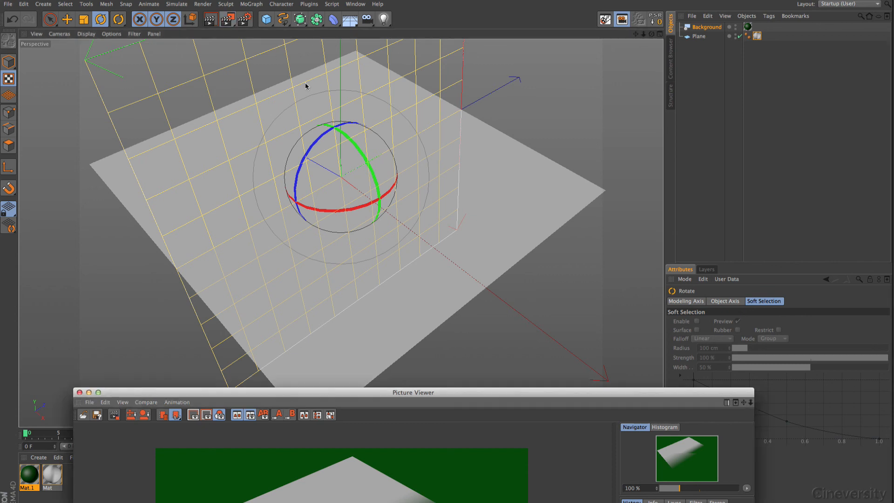
Set the newest render as B in the Picture Viewer and compare its falloff with A by shifting the dividing line.
left_click_drag(477, 393, 465, 117)
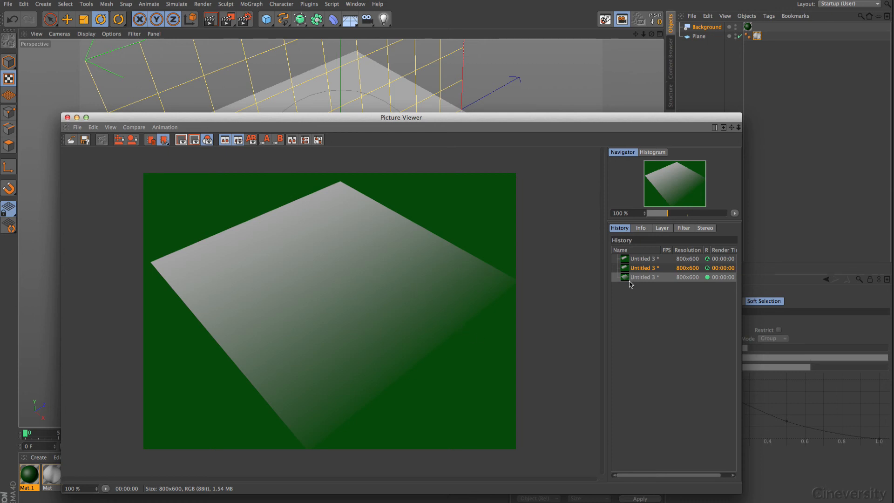
key("b")
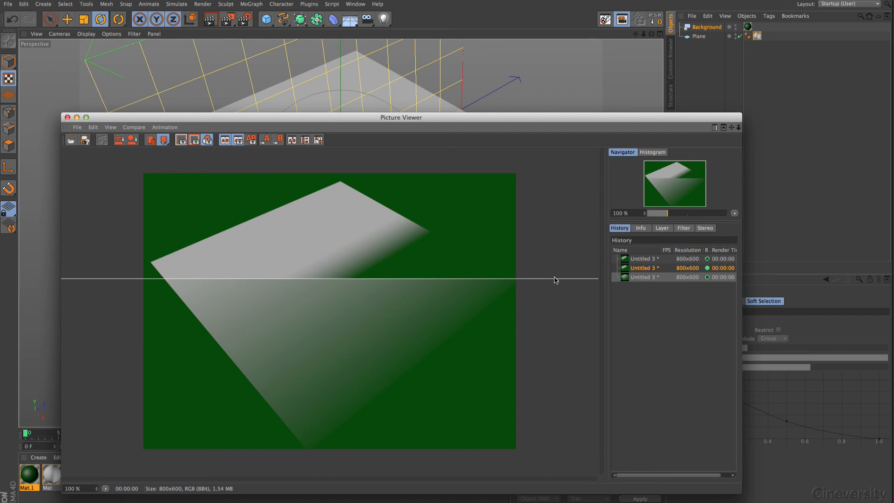
scroll(554, 279, "up", 1)
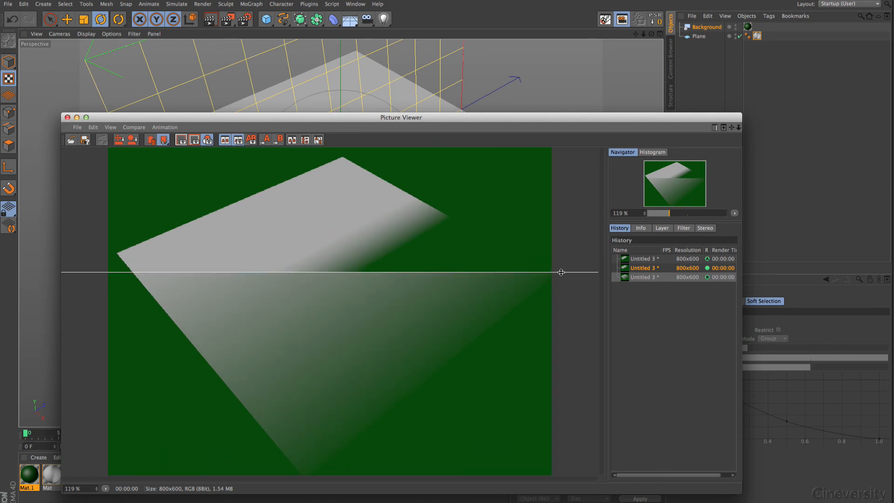
mouse_move(561, 272)
left_mouse_down()
mouse_move(560, 442)
mouse_move(551, 164)
mouse_move(557, 309)
mouse_move(573, 406)
mouse_move(559, 256)
left_mouse_up()
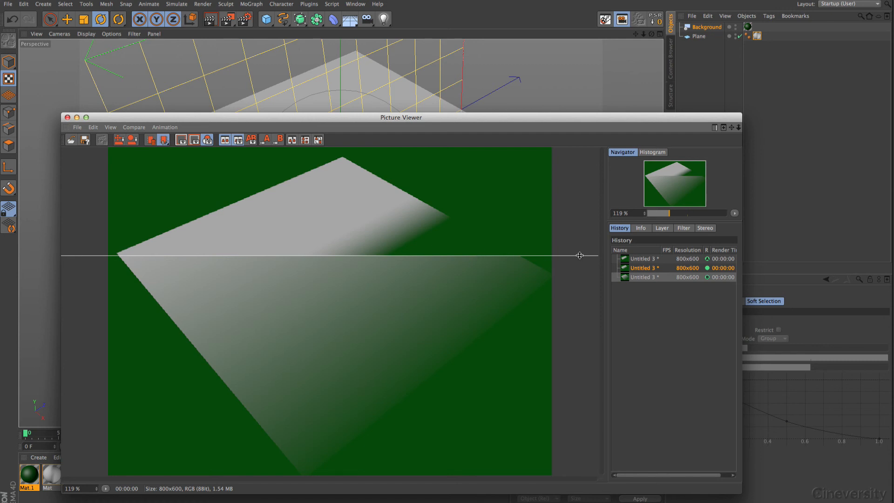
left_click_drag(569, 255, 578, 208)
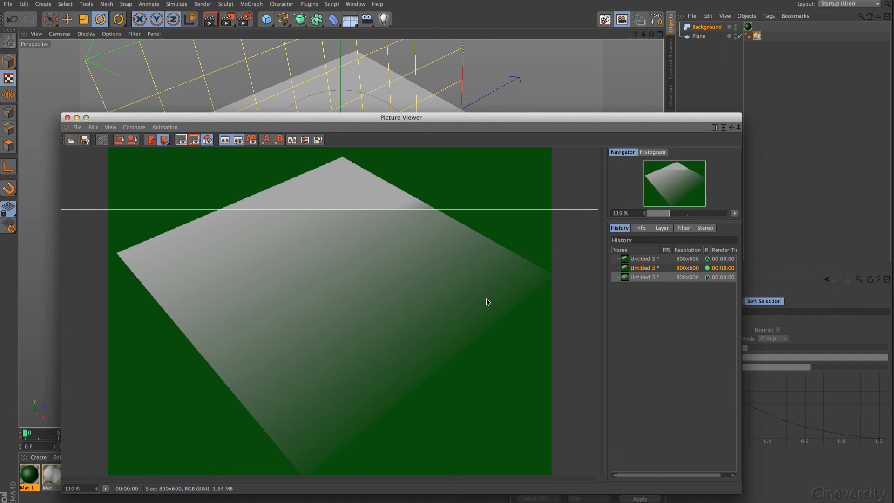
Close the Picture Viewer and rotate the plane's texture projection back flush with its surface for a test render in the view.
left_click(66, 118)
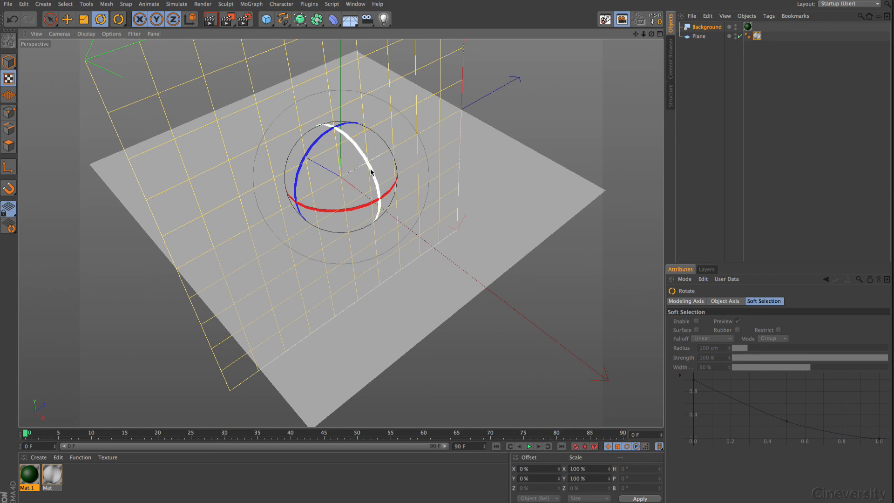
left_click_drag(371, 172, 327, 122)
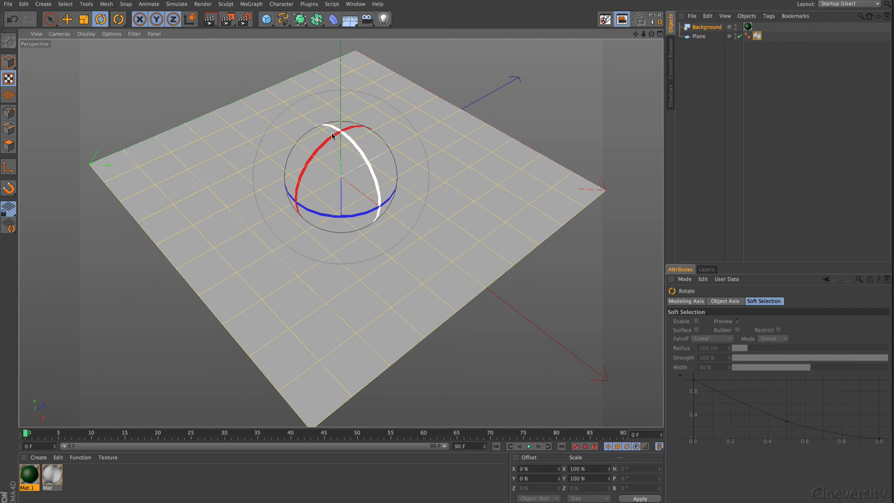
left_click(213, 22)
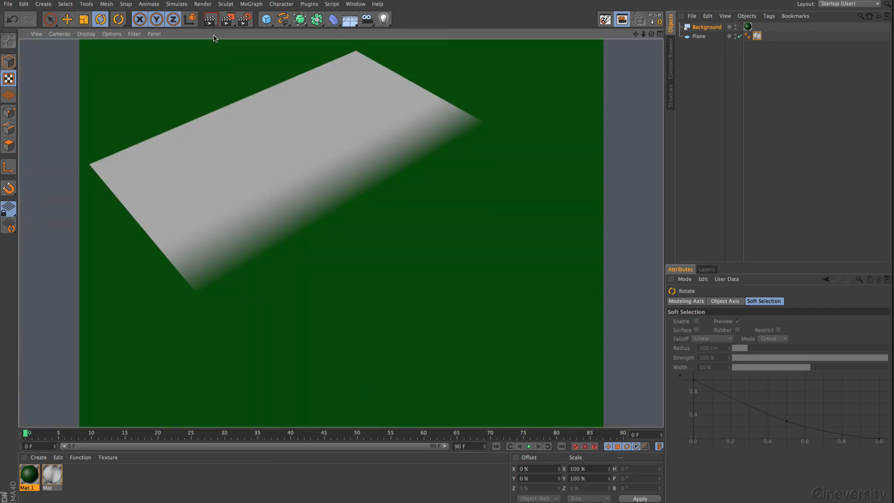
Disable the Color channel of the plane's gradient material, rename the material Alpha and render the view.
double_click(48, 474)
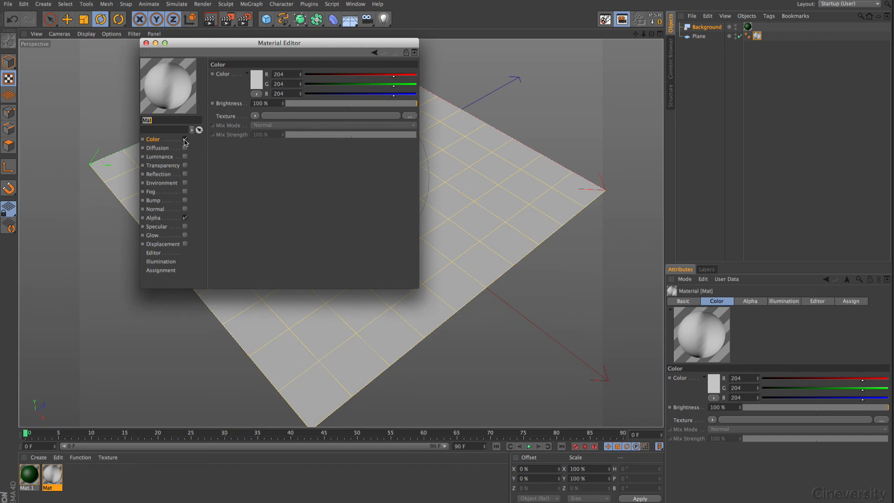
left_click(185, 140)
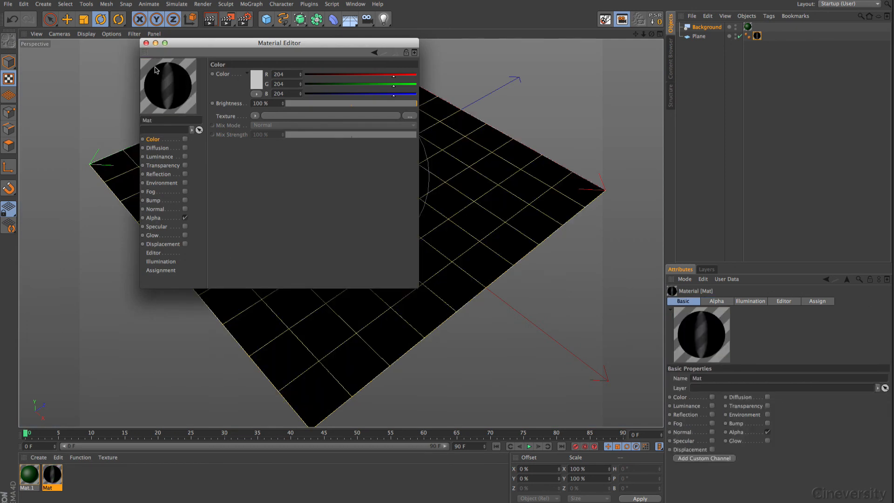
left_click(154, 217)
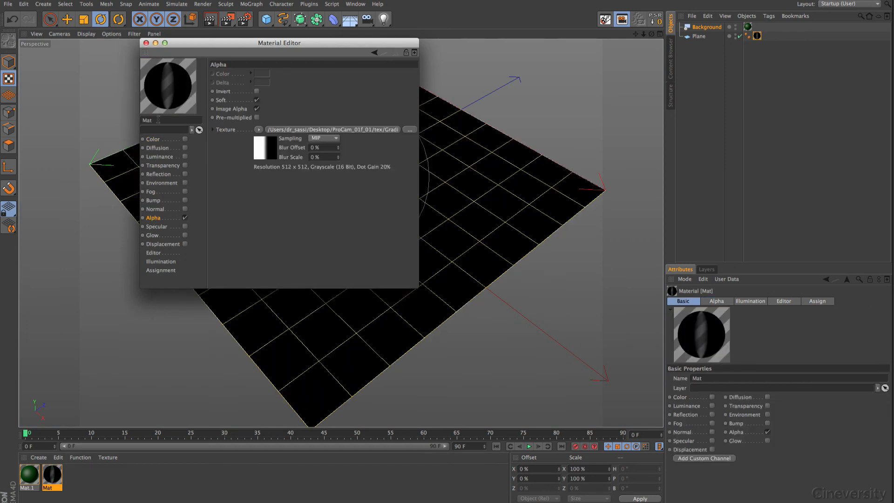
double_click(158, 120)
type("Alpha")
key("Return")
left_click(146, 43)
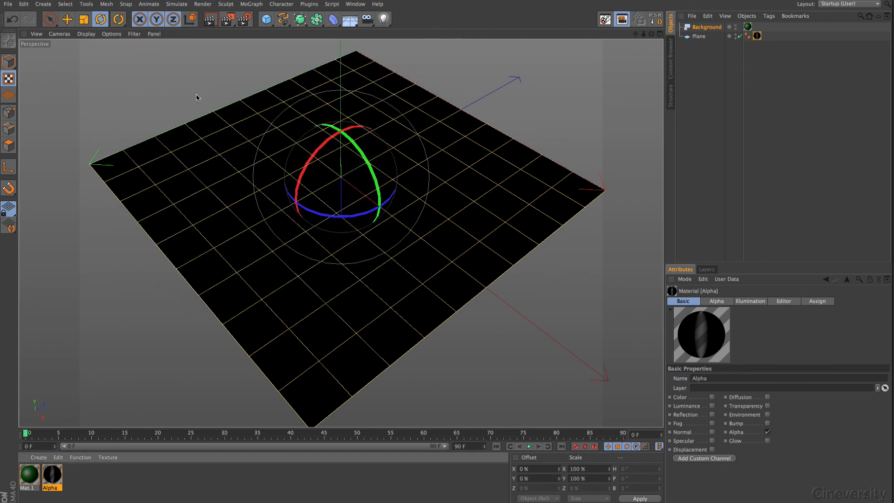
left_click(210, 19)
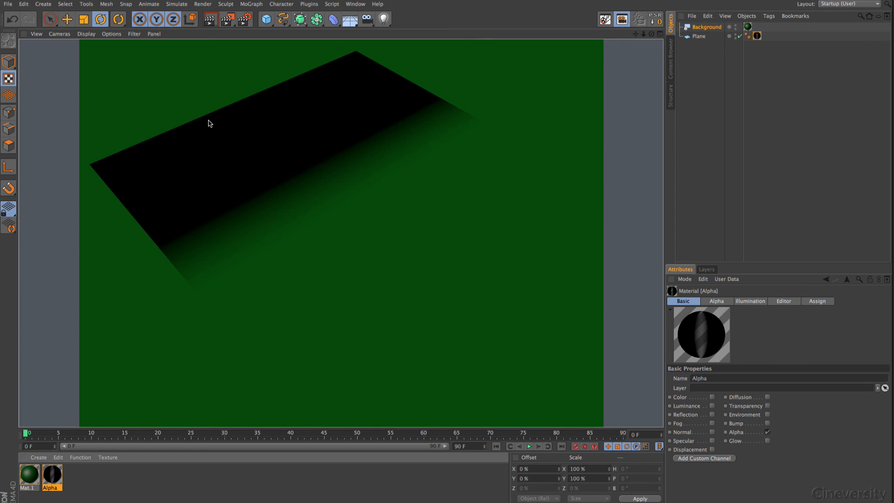
Create a new material and load _MG_0562.JPG as its Color texture without copying the image to the project location.
left_click(39, 457)
left_click(70, 372)
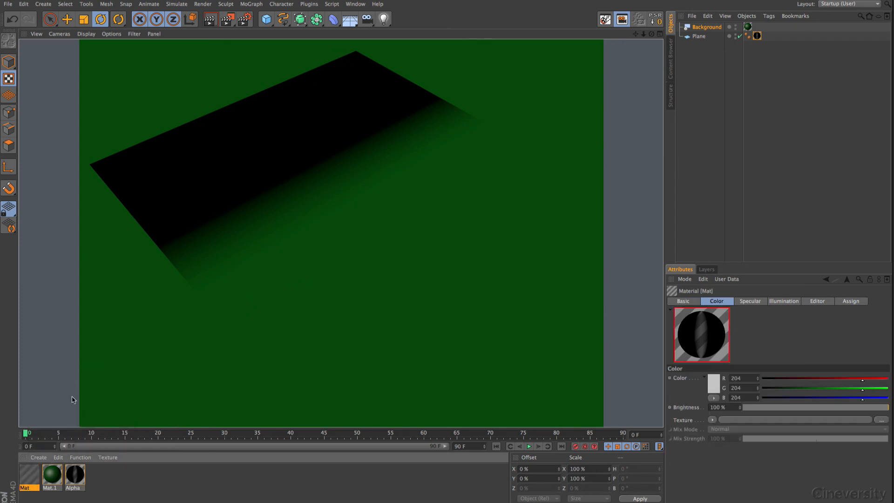
double_click(37, 472)
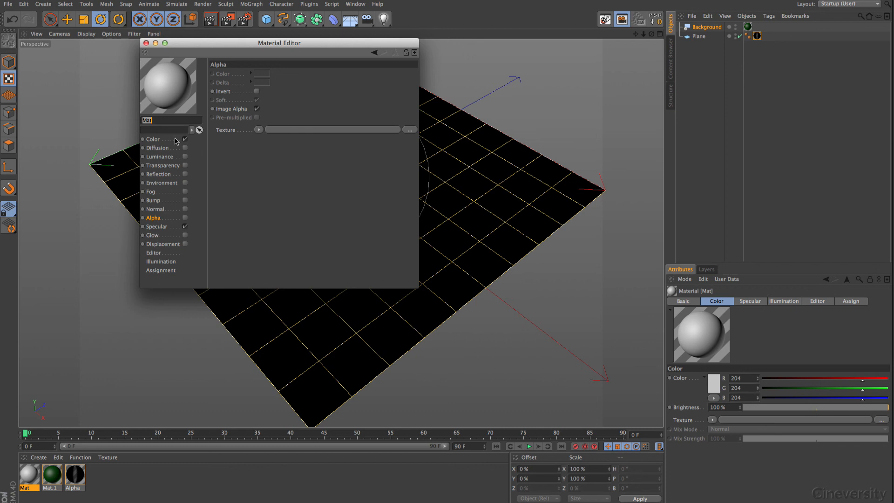
left_click(153, 139)
left_click(255, 116)
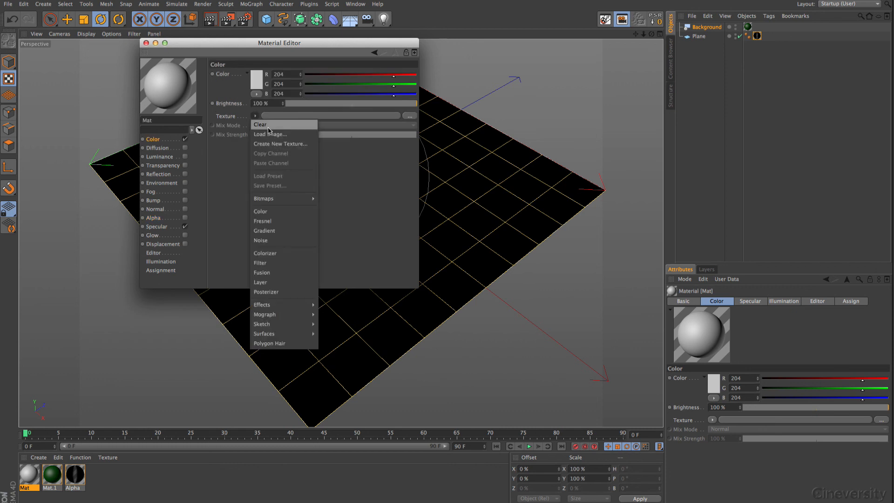
left_click(269, 133)
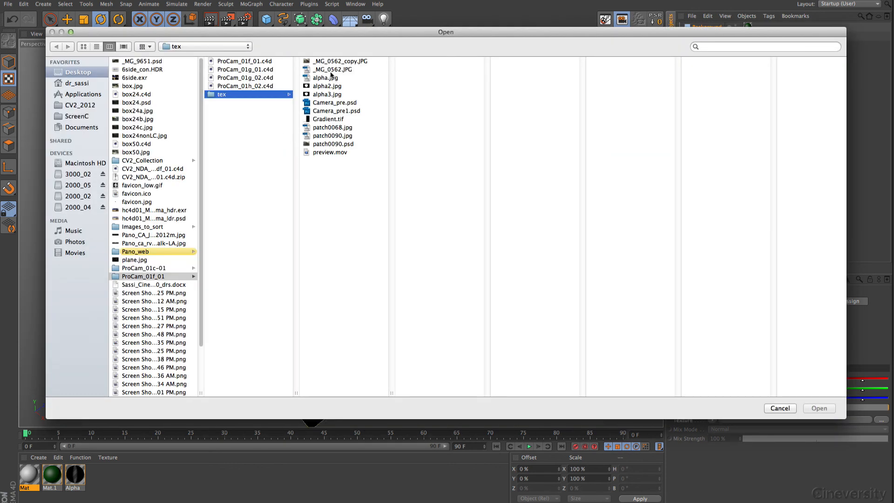
left_click(333, 62)
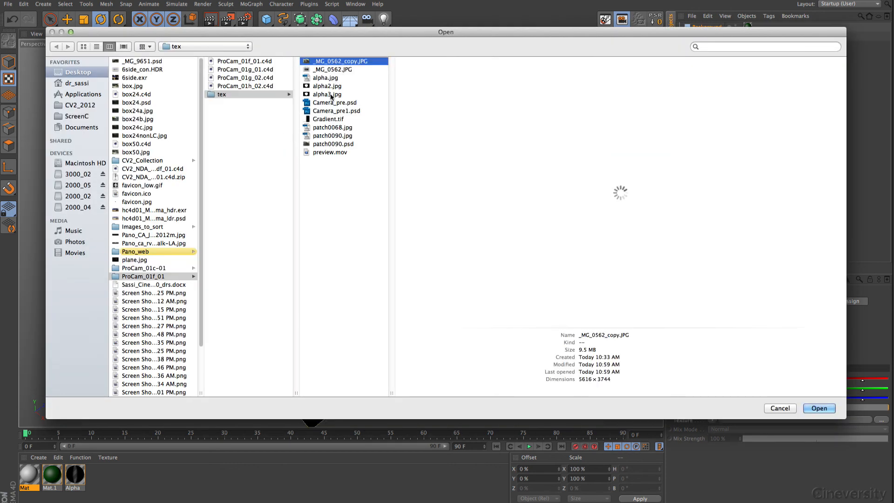
key("Down")
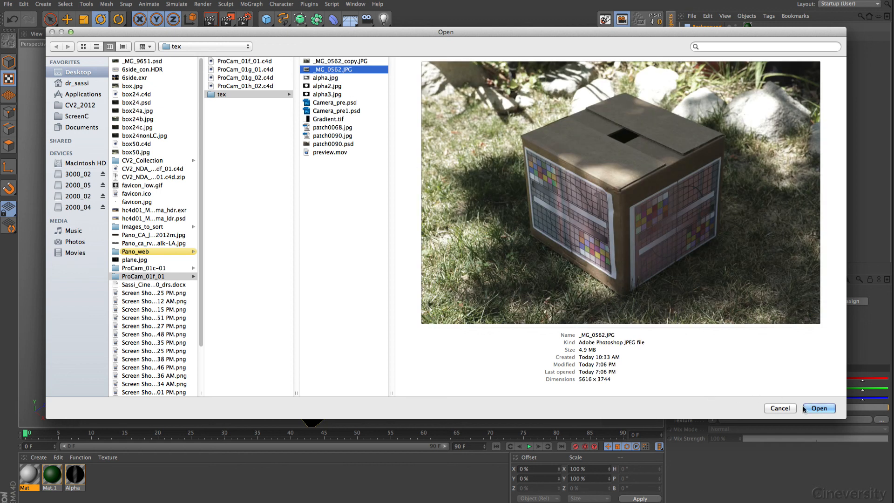
key("Return")
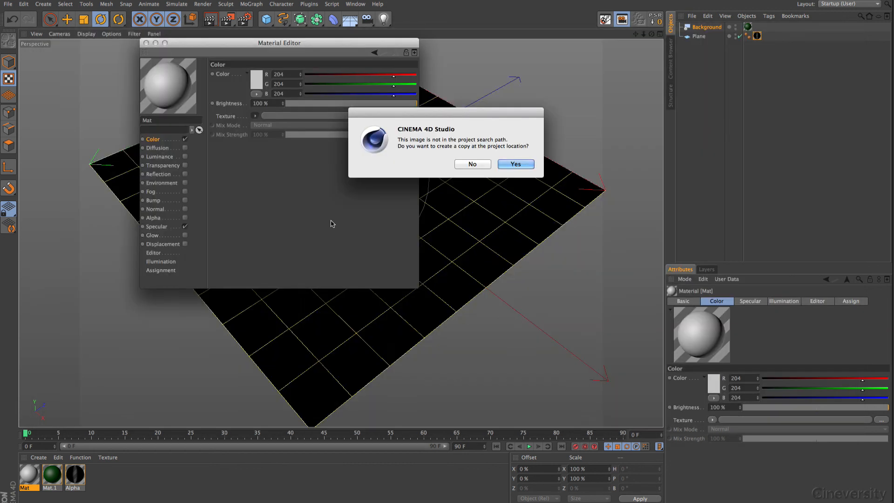
left_click(471, 163)
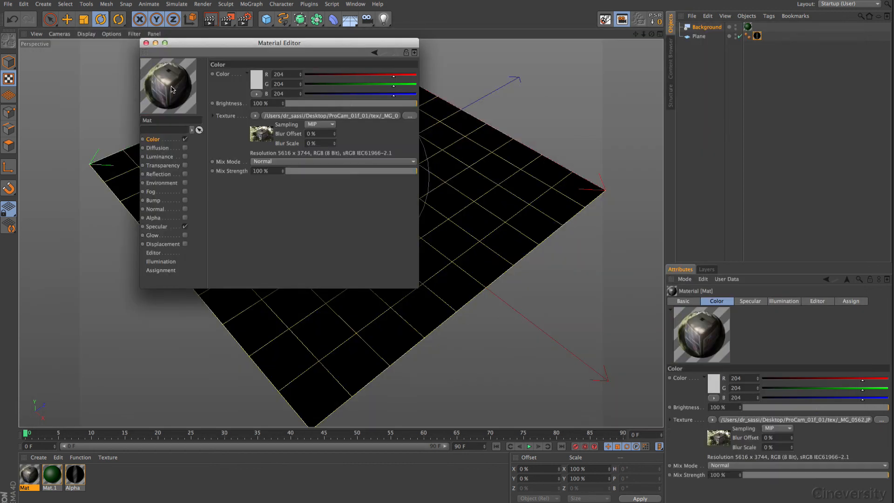
Apply the new photo material to the plane alongside the Alpha material and render the view.
left_click_drag(164, 85, 700, 41)
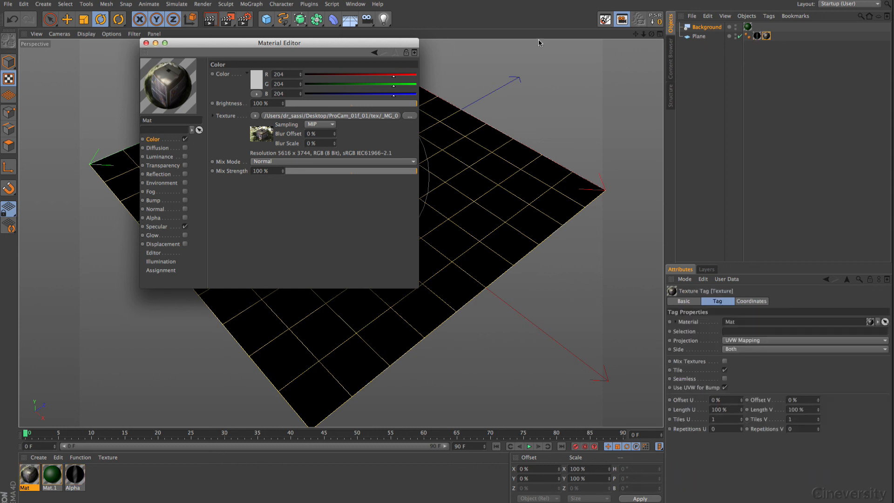
left_click(146, 43)
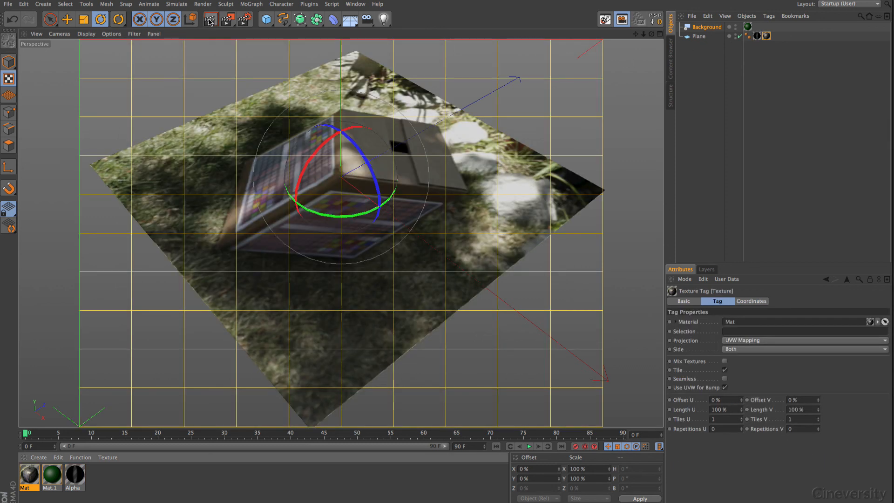
left_click(210, 19)
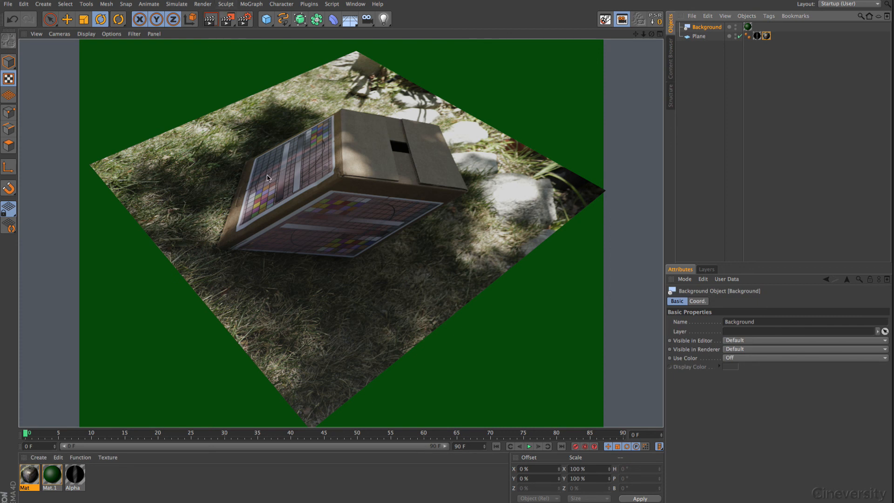
Enable Mix Textures on the plane's Mat texture tag and render the view.
left_click(766, 35)
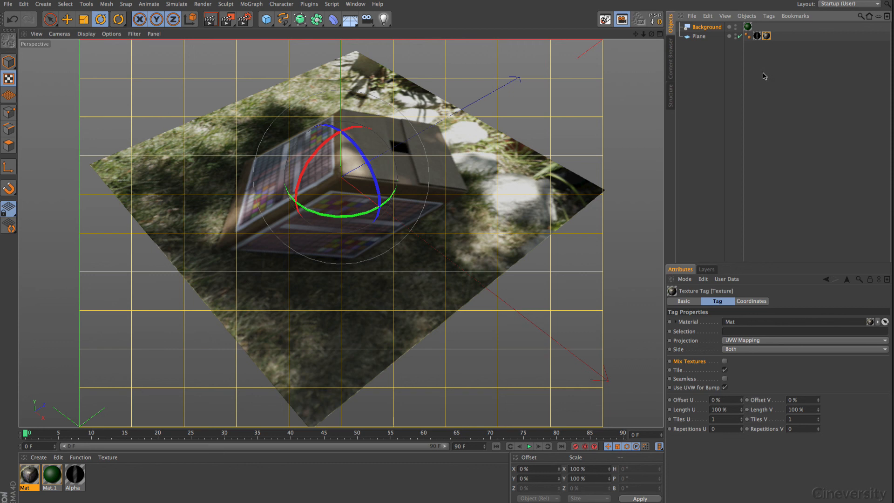
left_click(723, 368)
left_click(724, 369)
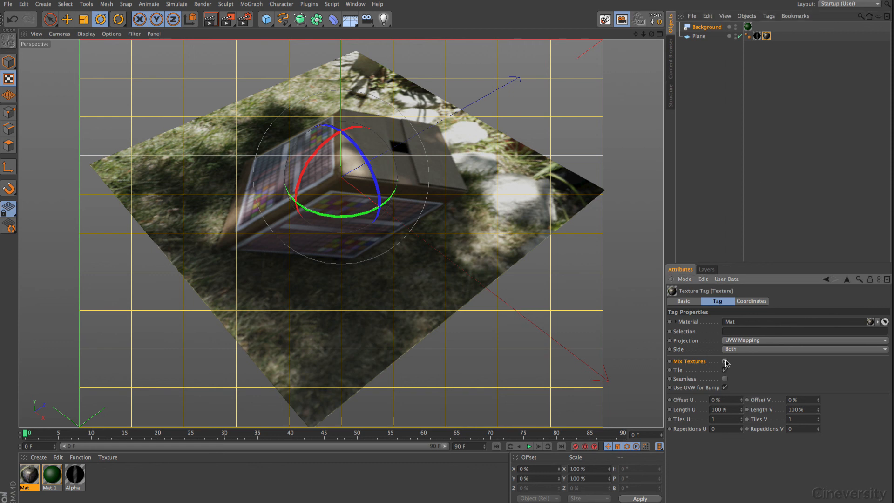
left_click(215, 22)
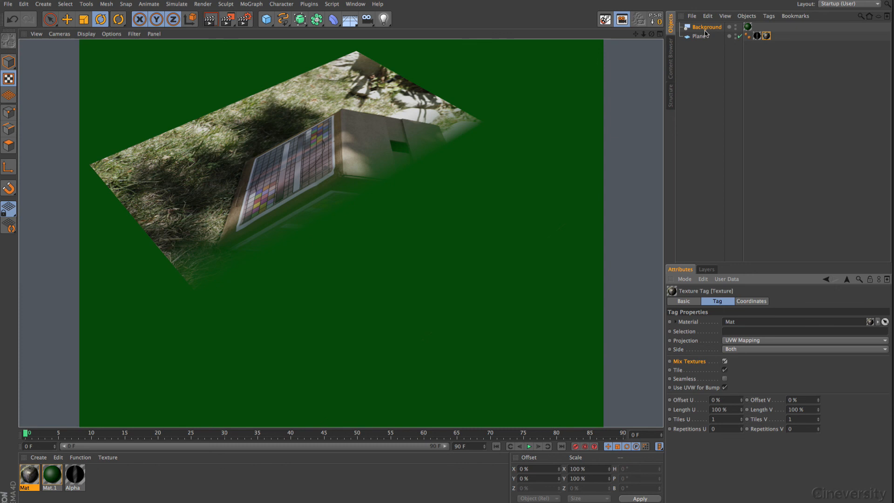
Compare the tag properties of the plane's Alpha and Mat texture tags by switching between them.
left_click(757, 35)
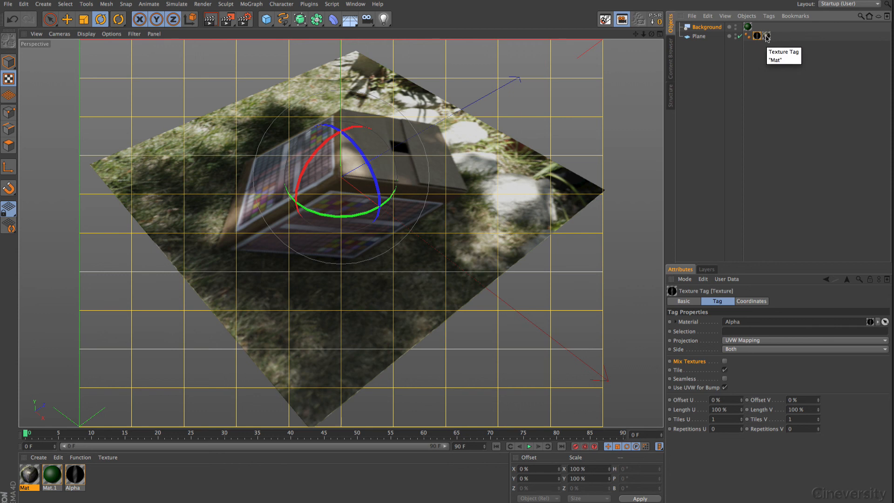
left_click(767, 39)
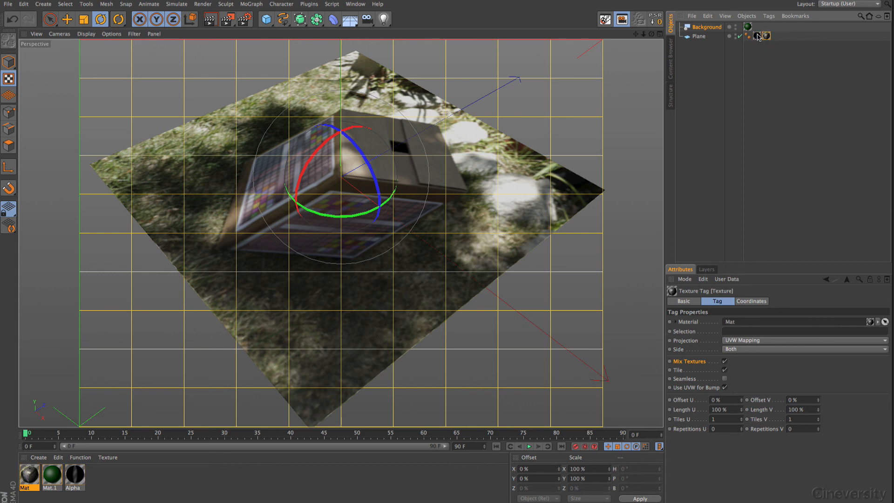
left_click(757, 36)
left_click(766, 37)
left_click(757, 36)
left_click(767, 36)
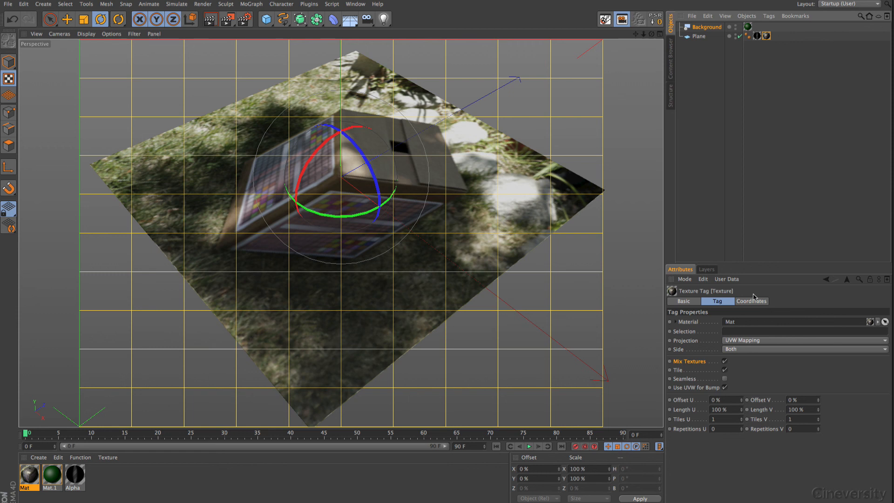
Set the Mat texture tag's projection to Cylindrical, tilt the projection cylinder slightly and render the view.
left_click(751, 342)
left_click(748, 365)
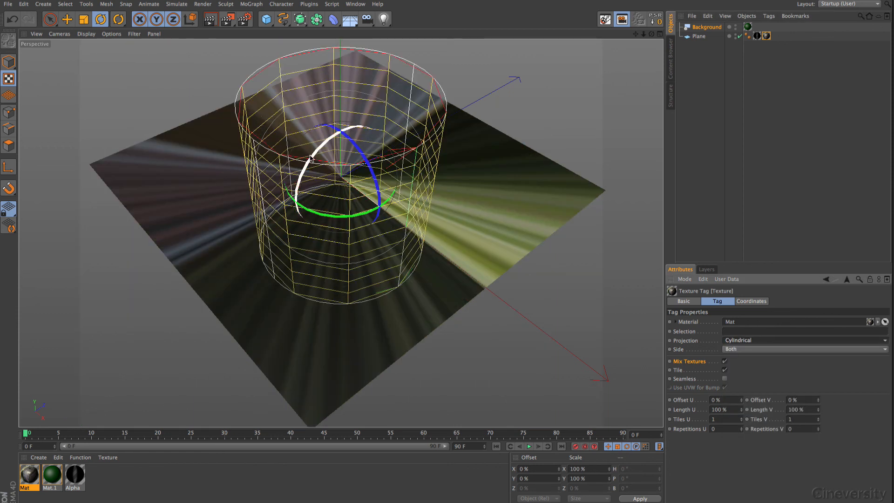
left_click_drag(310, 158, 326, 147)
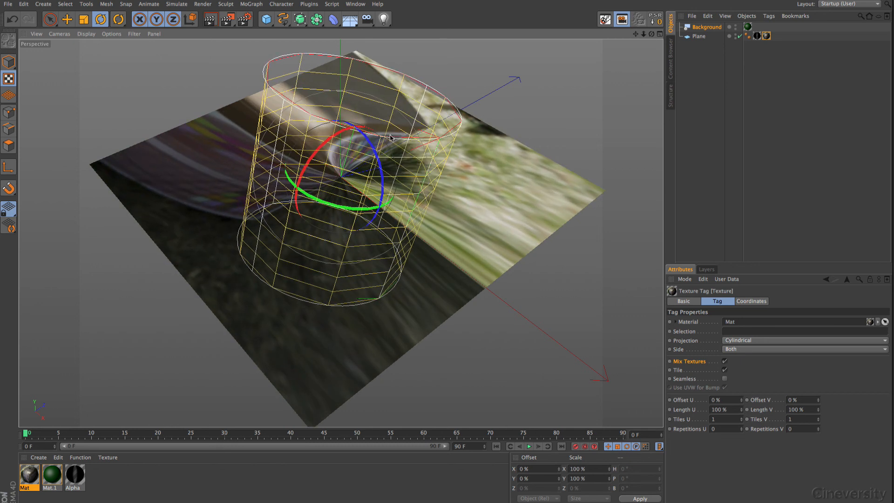
left_click(212, 19)
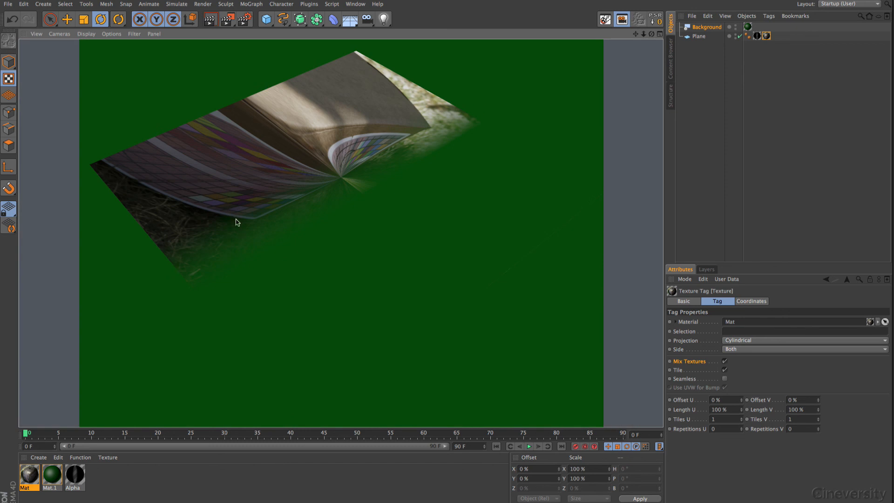
Set the Alpha texture tag's projection to Cylindrical, tilt its projection cylinder and render the view.
left_click(757, 37)
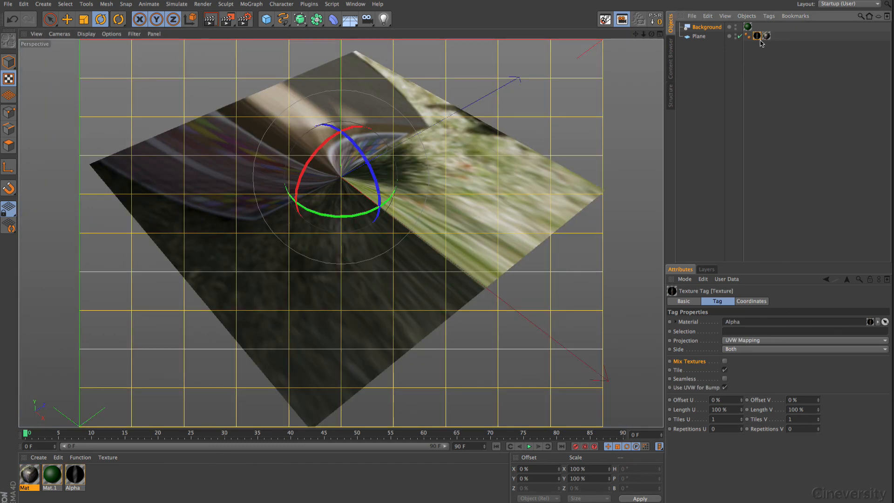
left_click(761, 341)
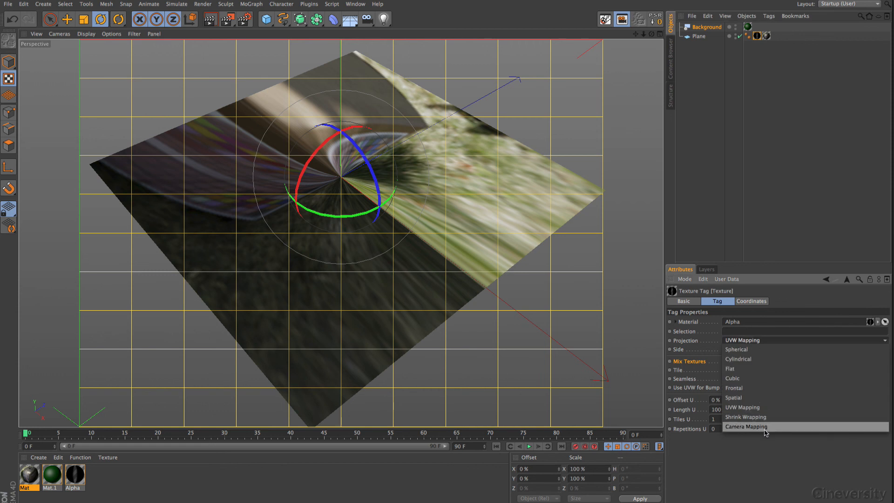
left_click(740, 359)
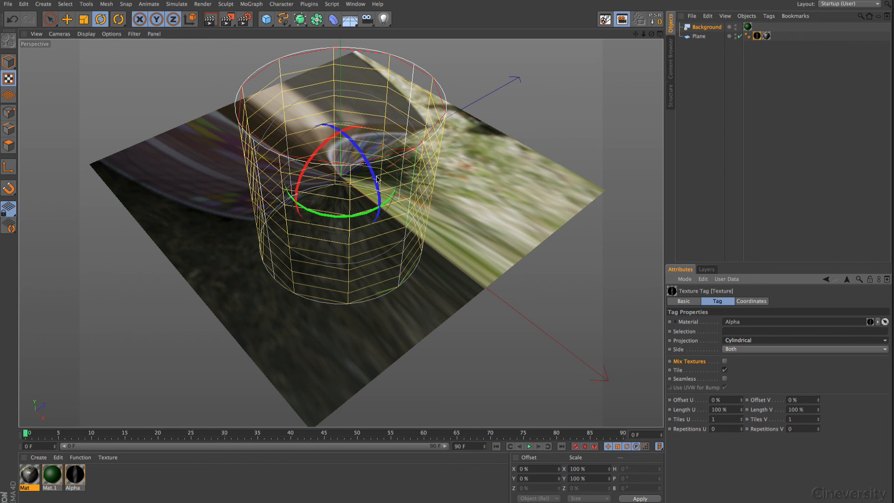
mouse_move(377, 181)
left_mouse_down()
mouse_move(343, 166)
mouse_move(375, 186)
left_mouse_up()
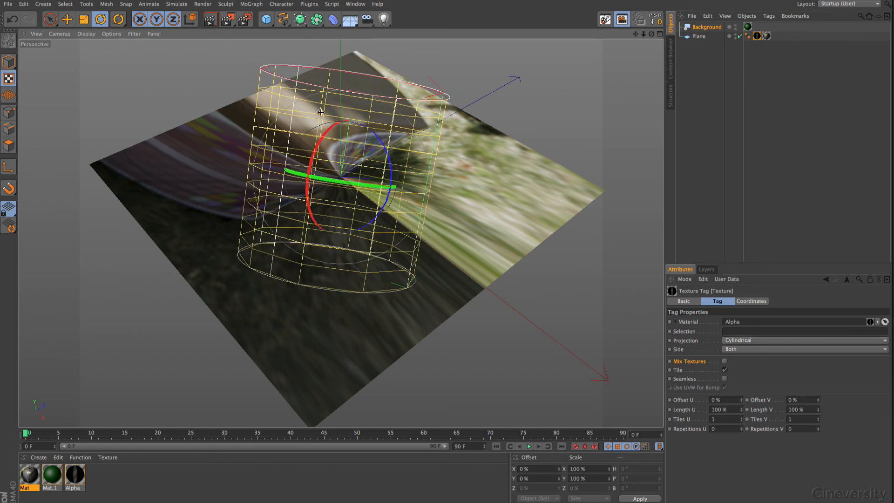
left_click(213, 16)
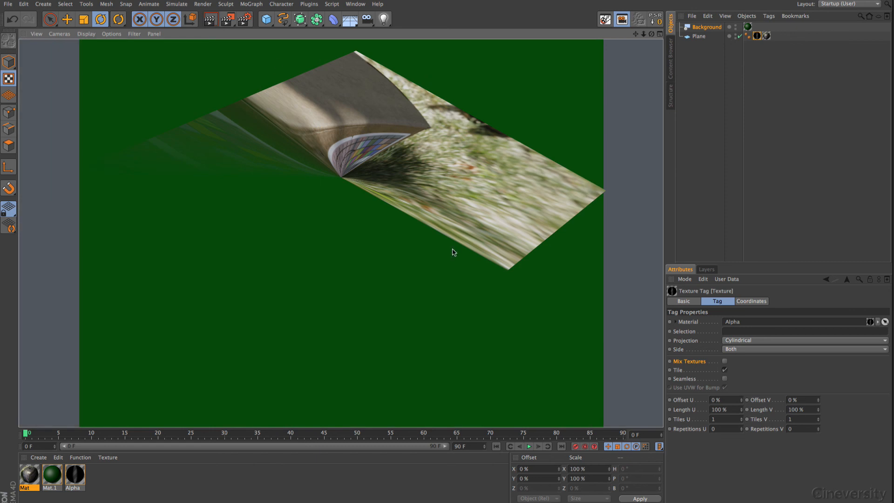
Undo the Alpha texture tag's cylinder tilt and its Cylindrical projection, rendering the view after each undo.
key("ctrl+z")
left_click(211, 20)
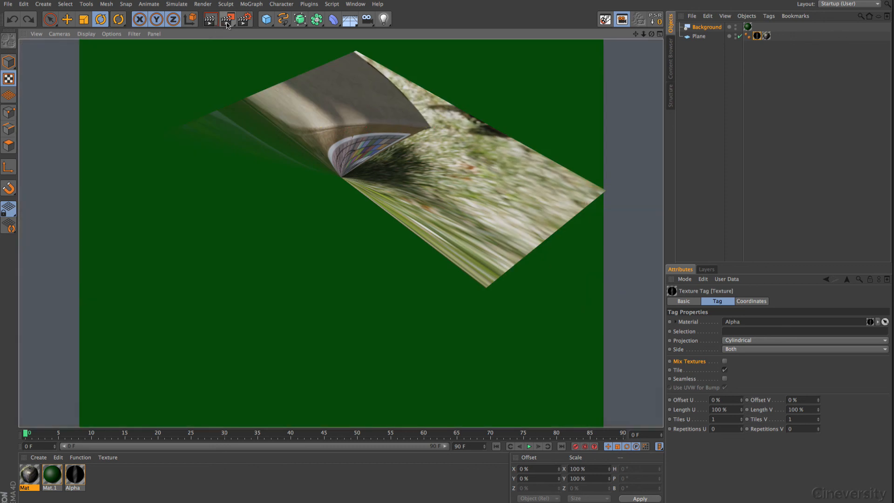
key("ctrl+z")
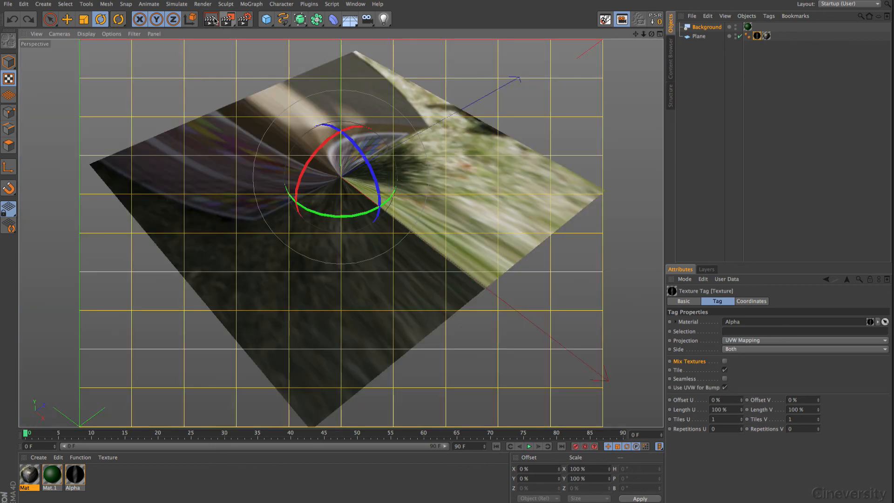
left_click(214, 22)
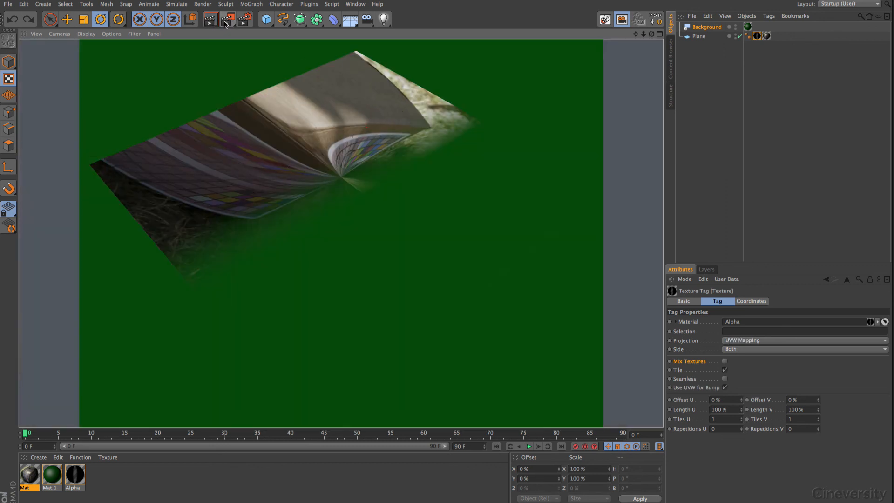
Undo the Mat texture tag's cylinder tilt and its change to Cylindrical projection, and render the view.
key("ctrl+z")
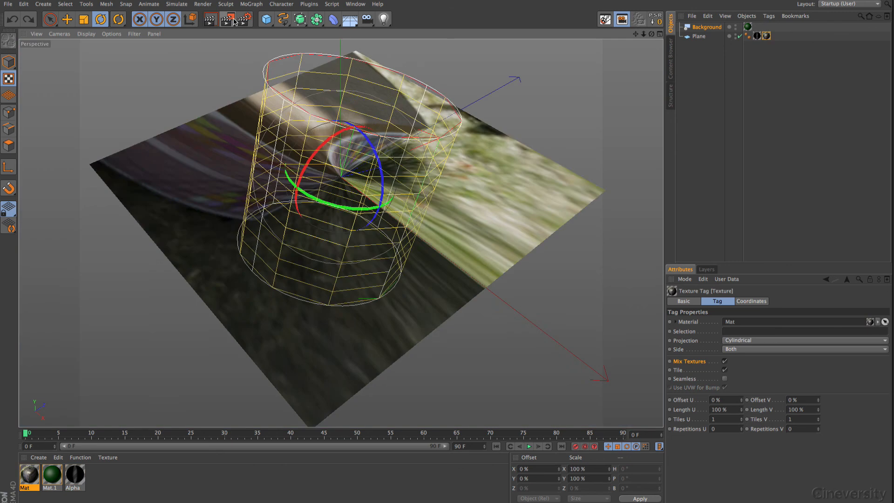
key("ctrl+z")
key("ctrl+z")
left_click(213, 19)
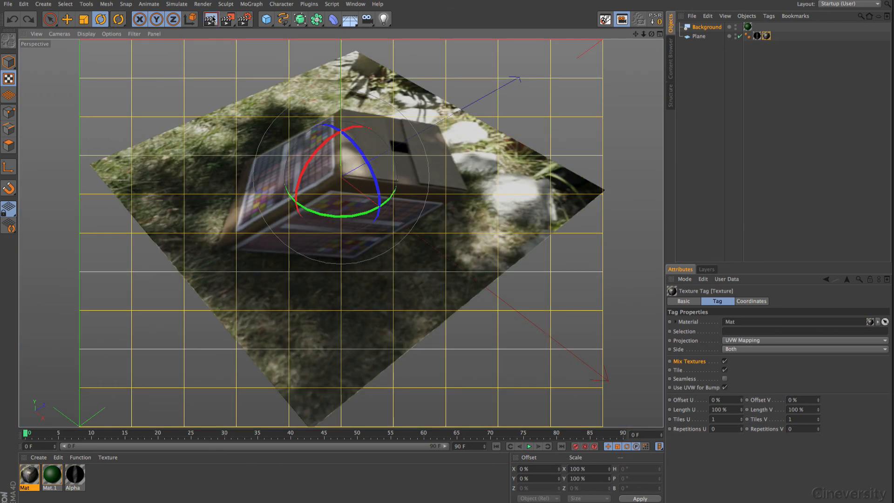